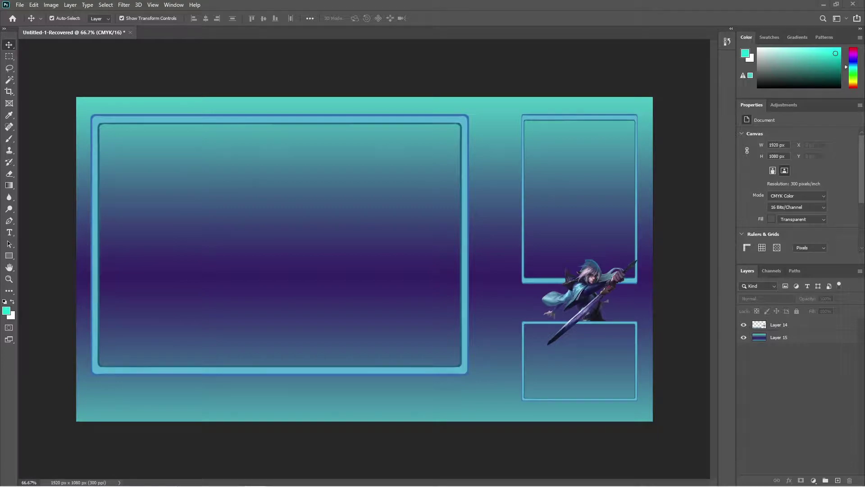
# Create a new landscape document, 1920 × 1080 px at 300 pixels/inch, CMYK Color 16 bit, with a transparent background
pyautogui.click(20, 4)
pyautogui.click(27, 17)
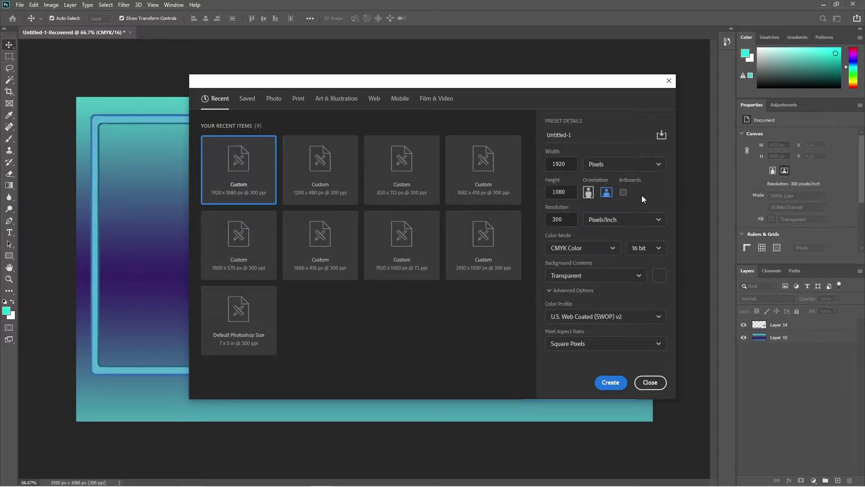
pyautogui.moveTo(363, 90); pyautogui.dragTo(347, 82)
pyautogui.click(582, 378)
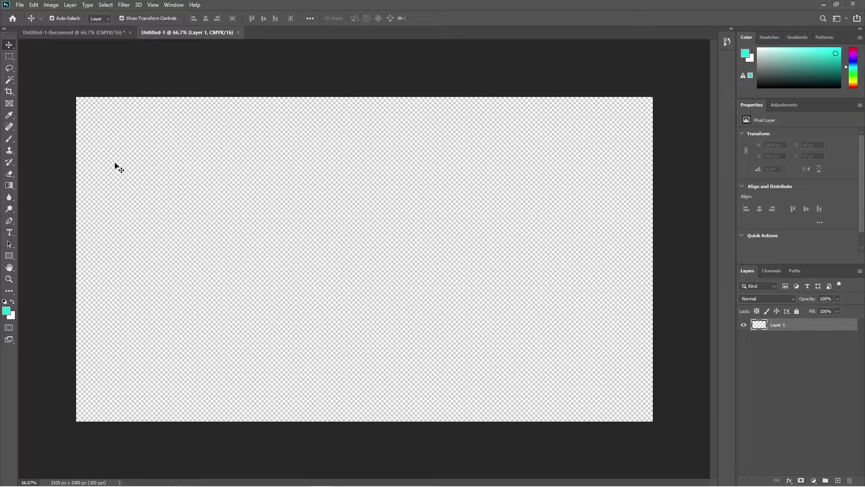
# Paint straight dark blue lines along all four canvas edges with a 42 px brush to form a closed border
pyautogui.press('b')
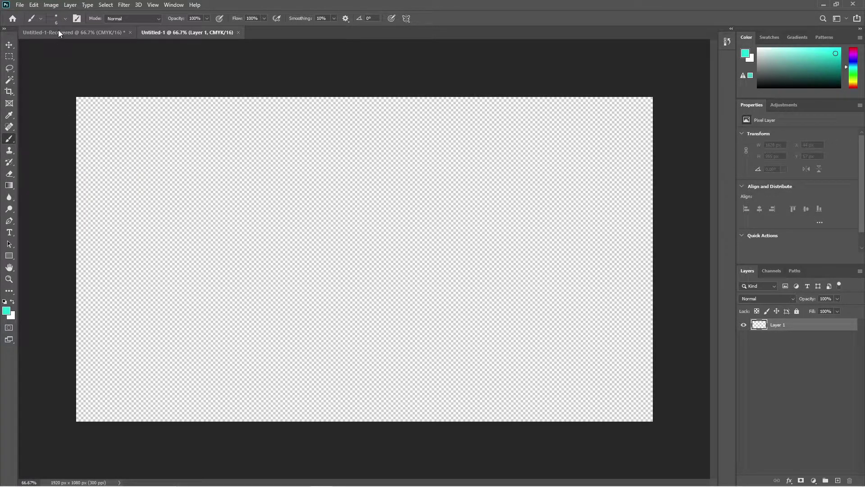
pyautogui.click(65, 19)
pyautogui.moveTo(50, 47); pyautogui.dragTo(71, 50)
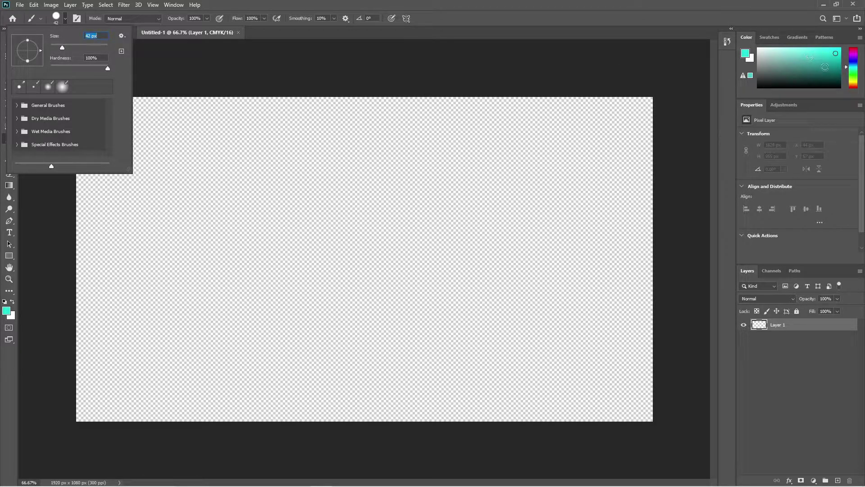
pyautogui.click(856, 65)
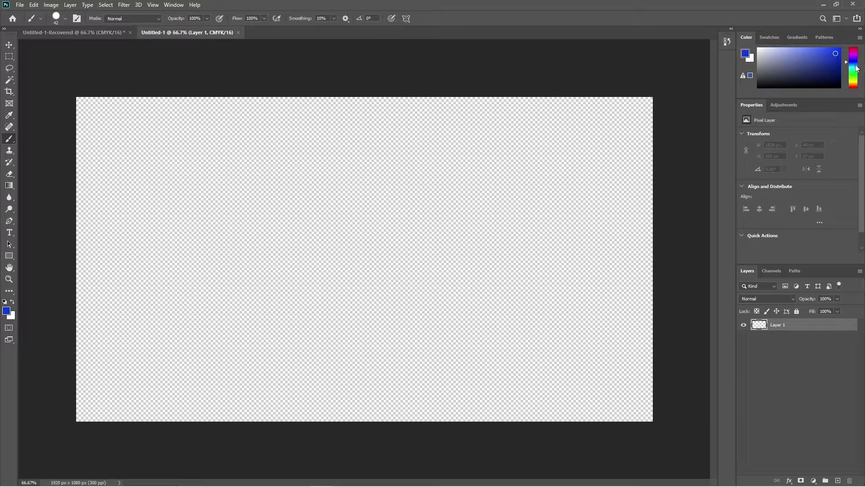
pyautogui.click(850, 61)
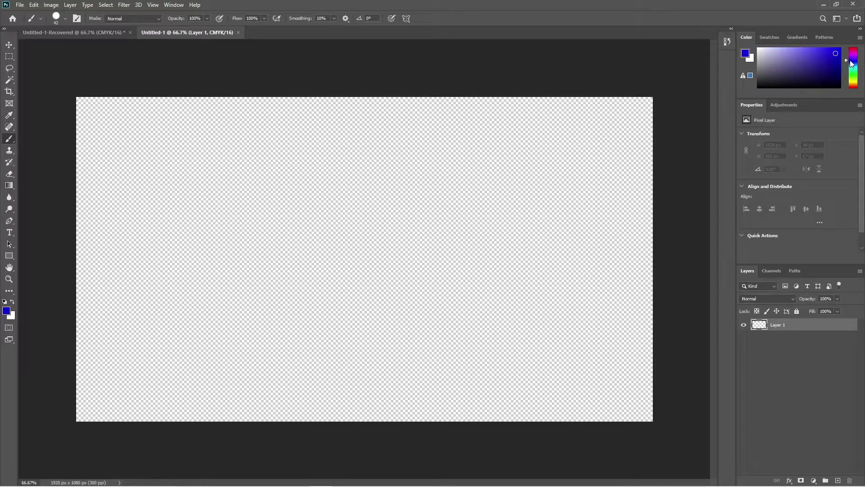
pyautogui.click(850, 62)
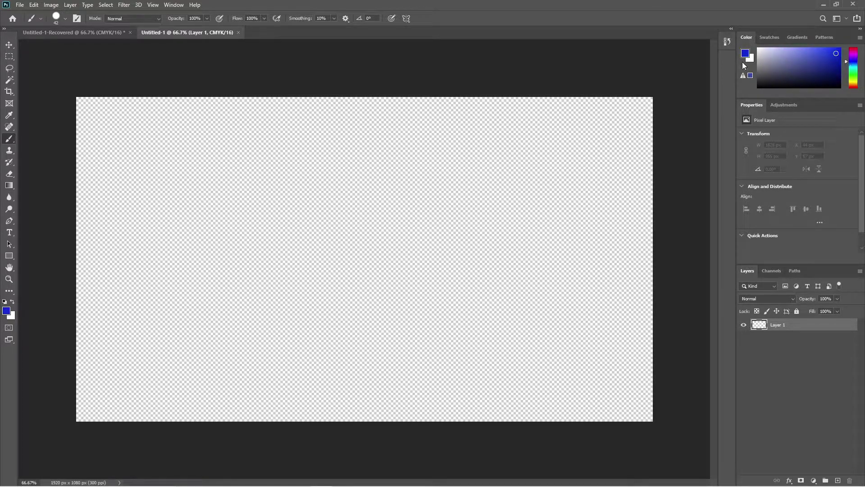
pyautogui.click(81, 99)
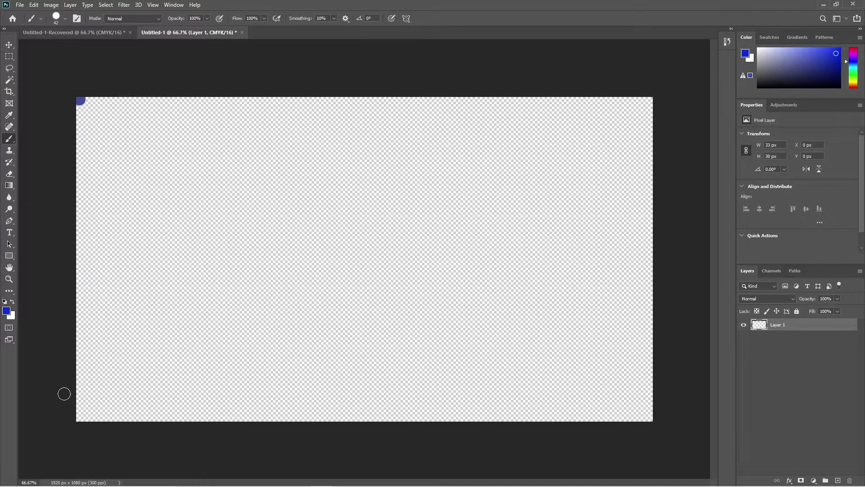
pyautogui.keyDown('shift'); pyautogui.click(81, 417); pyautogui.keyUp('shift')
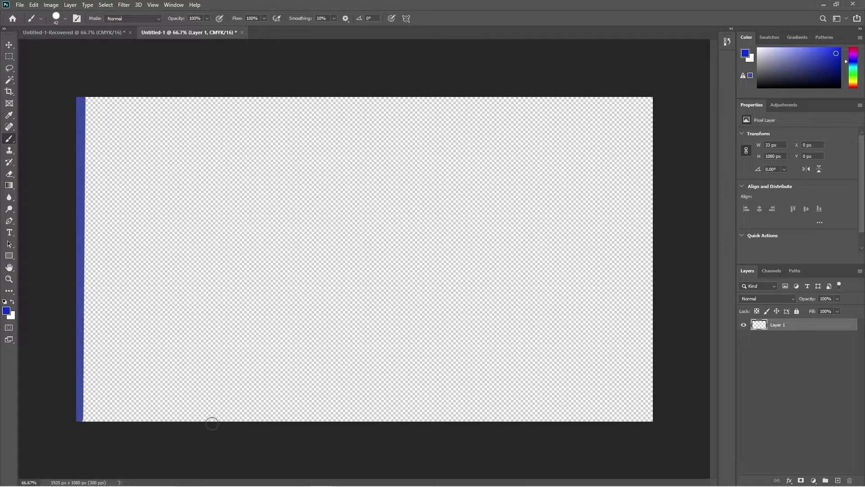
pyautogui.keyDown('shift'); pyautogui.click(651, 417); pyautogui.keyUp('shift')
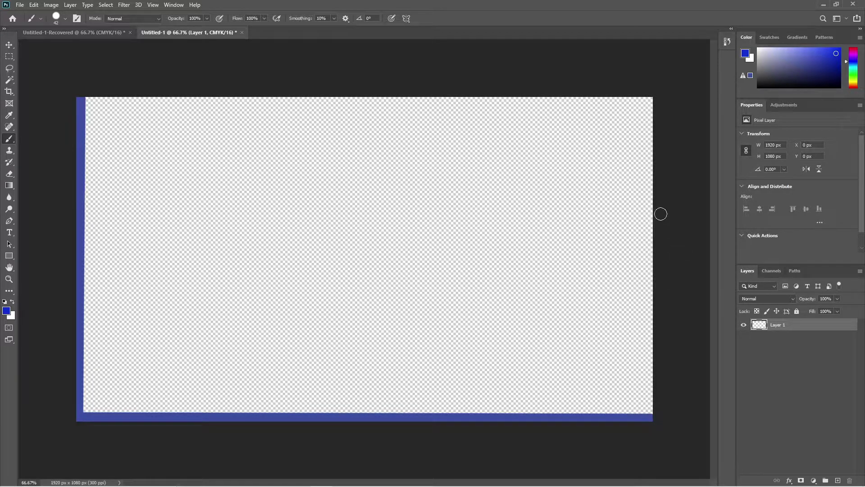
pyautogui.keyDown('shift'); pyautogui.click(651, 96); pyautogui.keyUp('shift')
pyautogui.keyDown('shift'); pyautogui.click(80, 98); pyautogui.keyUp('shift')
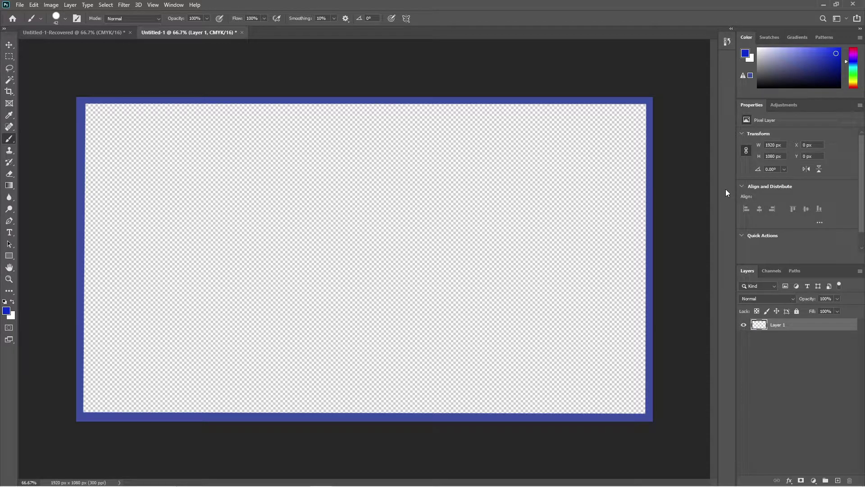
# Paint a light blue border along all four canvas edges, slightly further out, leaving a thin dark blue inner line
pyautogui.click(852, 65)
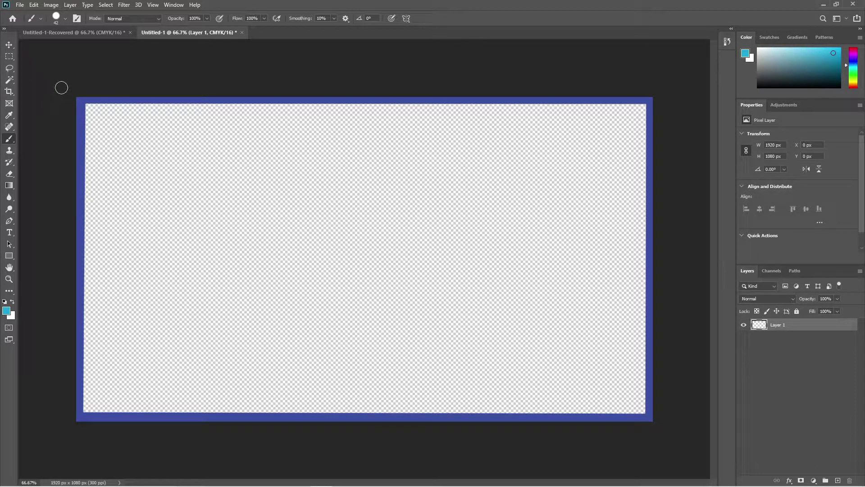
pyautogui.click(75, 102)
pyautogui.keyDown('shift'); pyautogui.click(76, 420); pyautogui.keyUp('shift')
pyautogui.keyDown('shift'); pyautogui.click(653, 420); pyautogui.keyUp('shift')
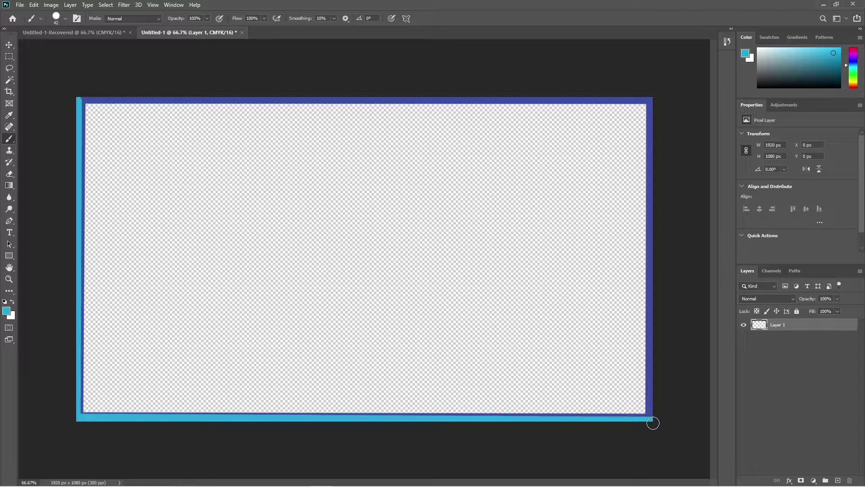
pyautogui.keyDown('shift'); pyautogui.click(652, 99); pyautogui.keyUp('shift')
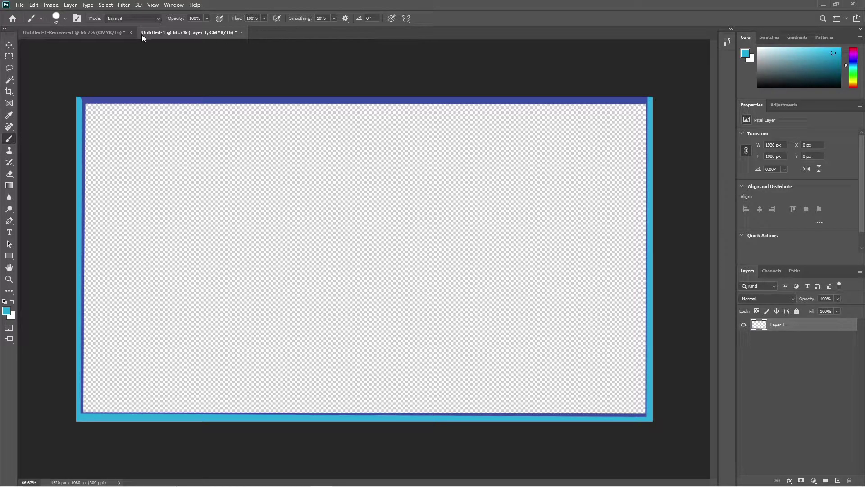
pyautogui.keyDown('shift'); pyautogui.click(78, 97); pyautogui.keyUp('shift')
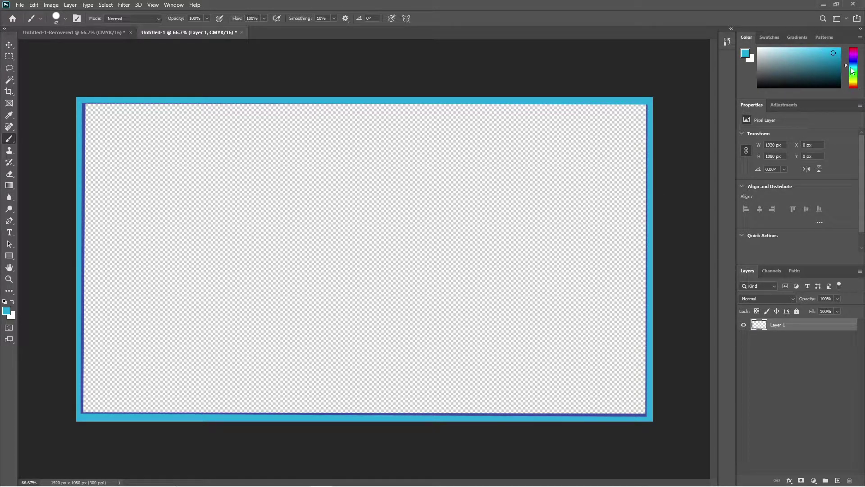
# Paint a pale mint green border along the outermost canvas edges, leaving the light blue band inside it
pyautogui.click(850, 69)
pyautogui.click(833, 58)
pyautogui.moveTo(833, 58); pyautogui.dragTo(794, 55)
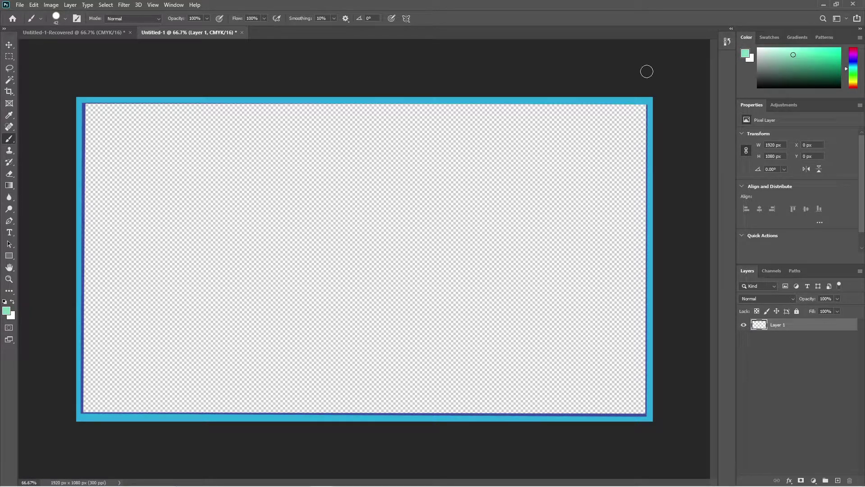
pyautogui.click(655, 98)
pyautogui.keyDown('shift'); pyautogui.click(655, 417); pyautogui.keyUp('shift')
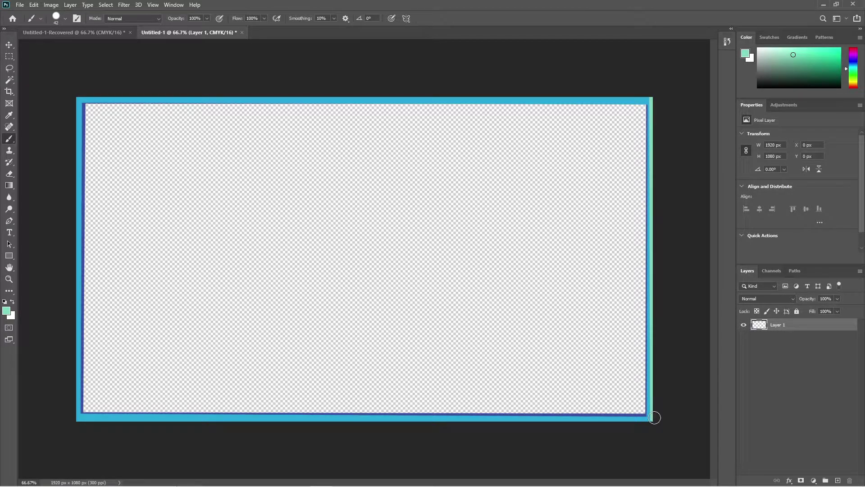
pyautogui.keyDown('shift'); pyautogui.click(655, 101); pyautogui.keyUp('shift')
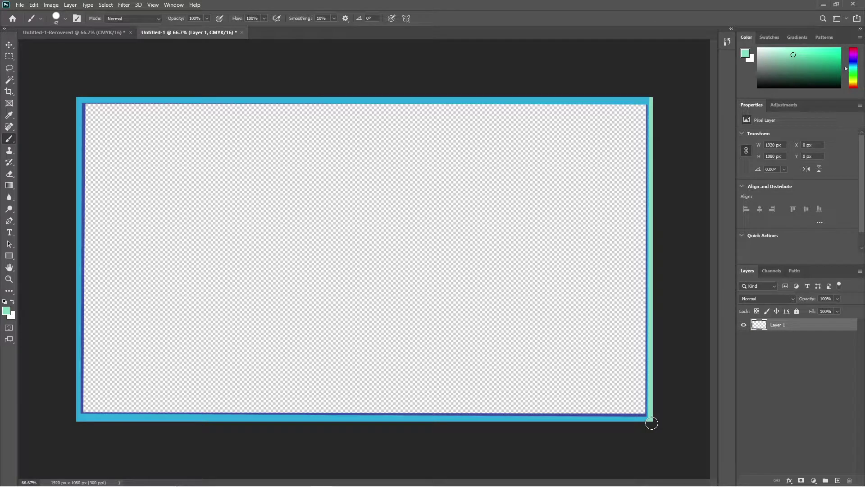
pyautogui.keyDown('shift'); pyautogui.click(75, 424); pyautogui.keyUp('shift')
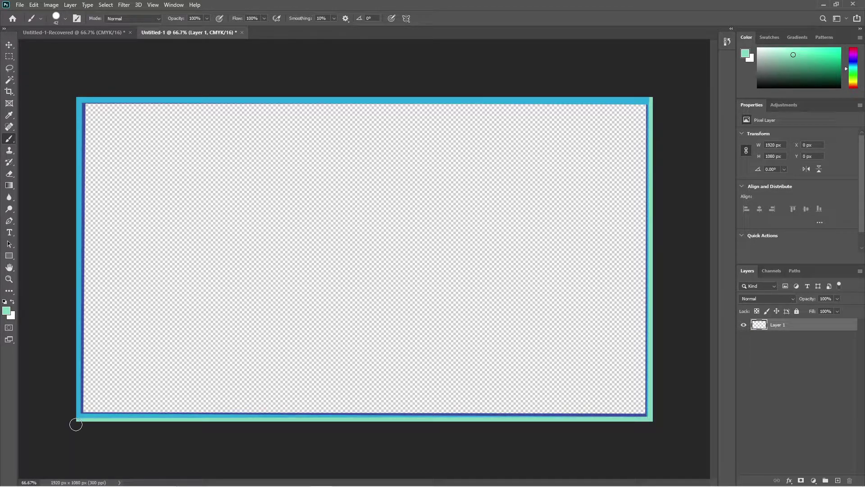
pyautogui.keyDown('shift'); pyautogui.click(74, 96); pyautogui.keyUp('shift')
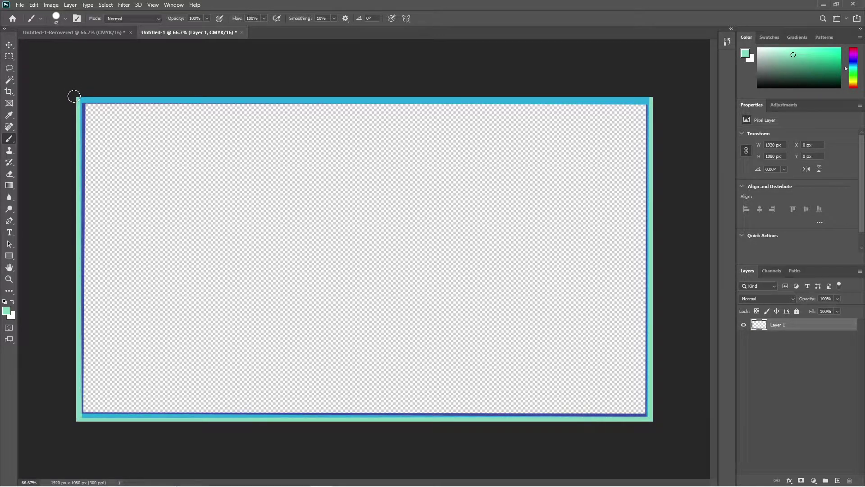
pyautogui.keyDown('shift'); pyautogui.click(651, 94); pyautogui.keyUp('shift')
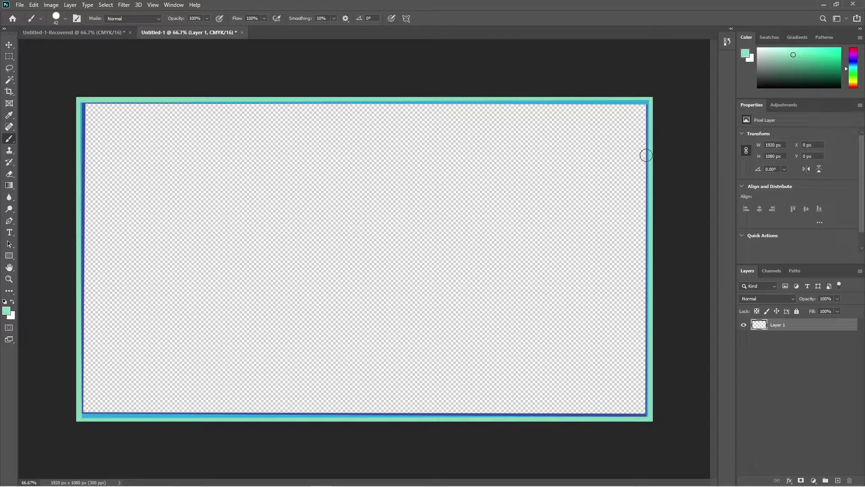
# Copy the border's upper-right corner, about 417 × 483 px, in place onto a new layer and hide Layer 1
pyautogui.click(9, 58)
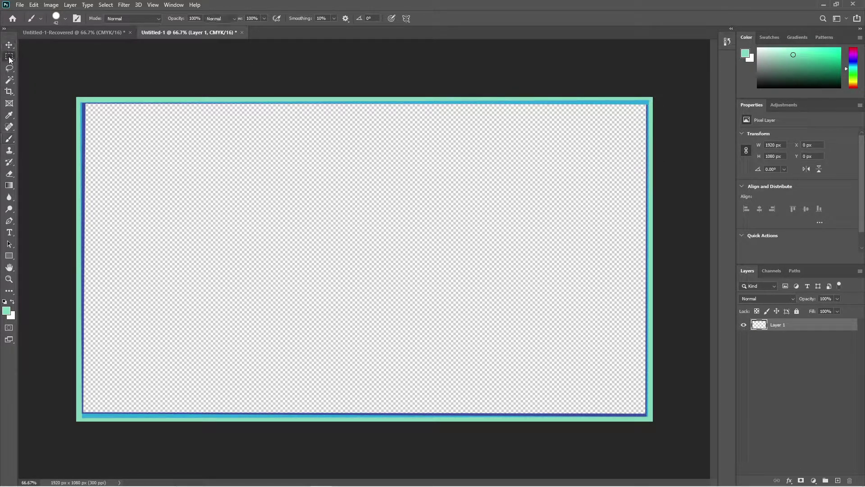
pyautogui.moveTo(620, 143); pyautogui.dragTo(693, 286)
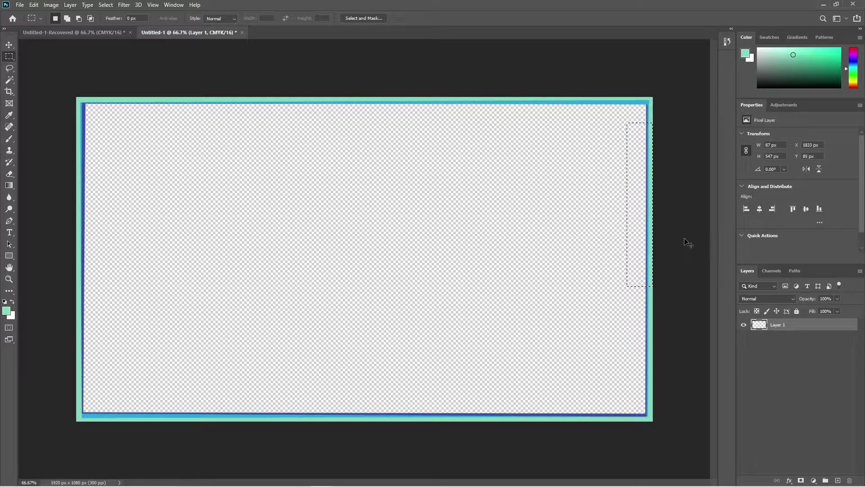
pyautogui.click(594, 93)
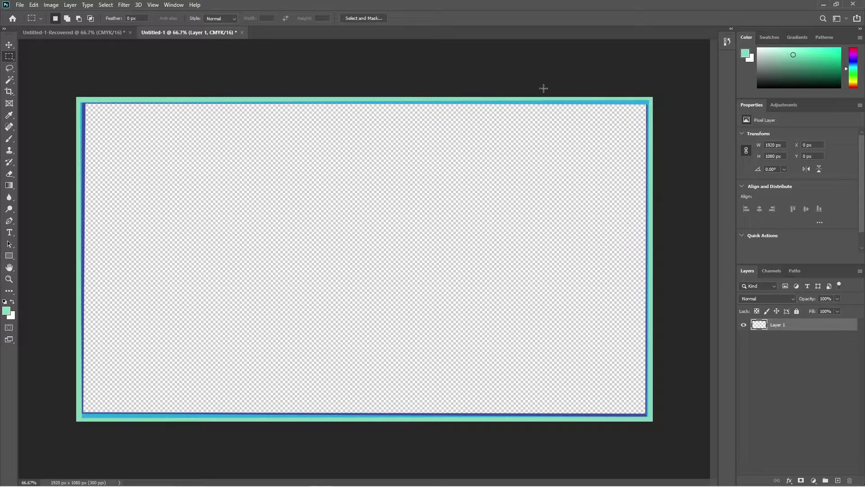
pyautogui.moveTo(528, 75); pyautogui.dragTo(706, 242)
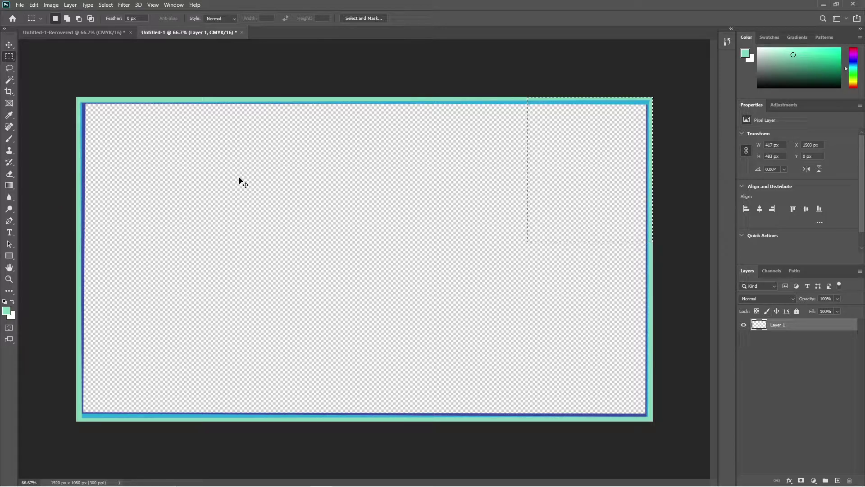
pyautogui.hotkey('ctrl', 'shift', 'n')
pyautogui.press('Return')
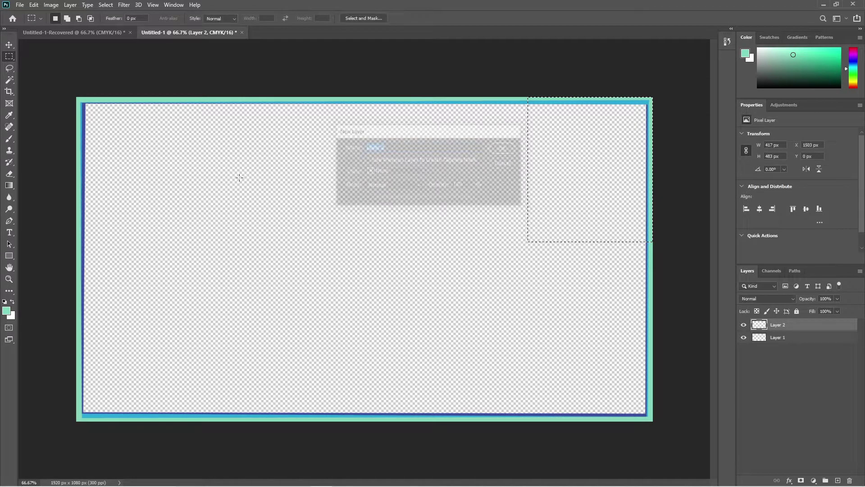
pyautogui.click(744, 338)
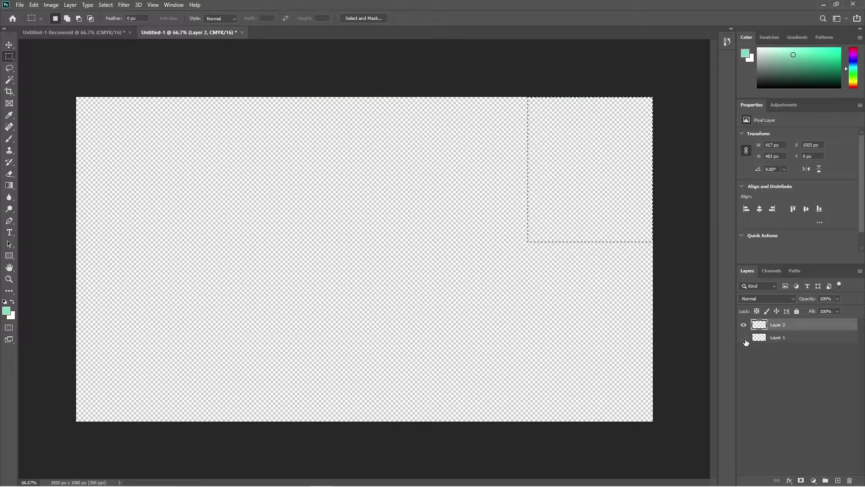
pyautogui.hotkey('ctrl', 'shift', 'v')
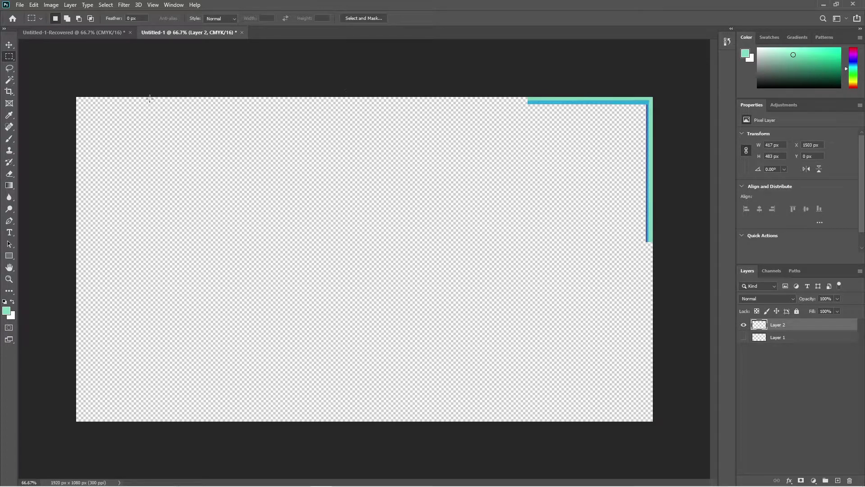
# Duplicate the corner piece, flip the copy vertically and place it directly below the original as the lower-right corner
pyautogui.click(8, 44)
pyautogui.moveTo(581, 103)
pyautogui.mouseDown()
pyautogui.moveTo(485, 143)
pyautogui.moveTo(596, 108)
pyautogui.moveTo(589, 100)
pyautogui.moveTo(569, 133)
pyautogui.moveTo(587, 103)
pyautogui.mouseUp()
pyautogui.hotkey('ctrl', 'c')
pyautogui.hotkey('ctrl', 'v')
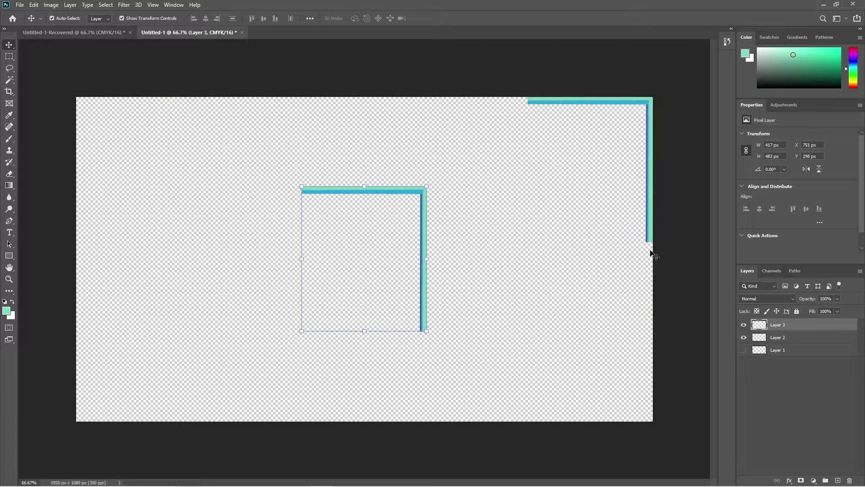
pyautogui.click(819, 169)
pyautogui.moveTo(425, 280); pyautogui.dragTo(651, 338)
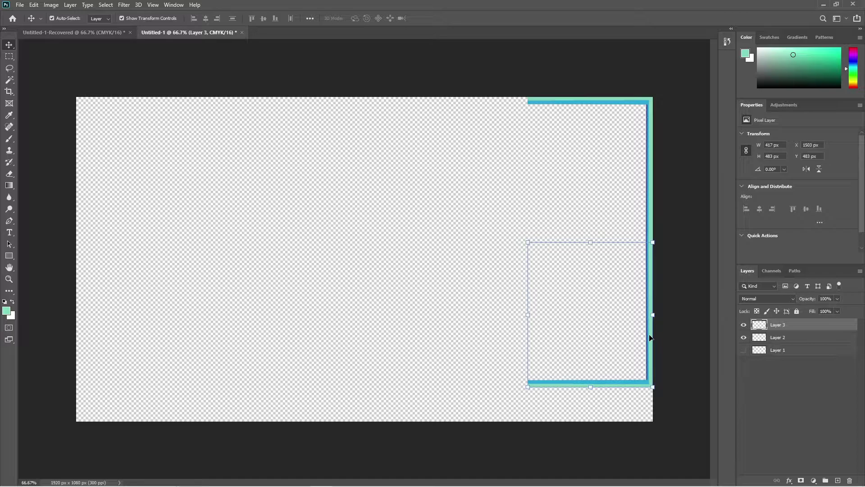
# Paste another corner piece, flip it horizontally and join it to the left end of the upper-right corner
pyautogui.hotkey('ctrl', 'v')
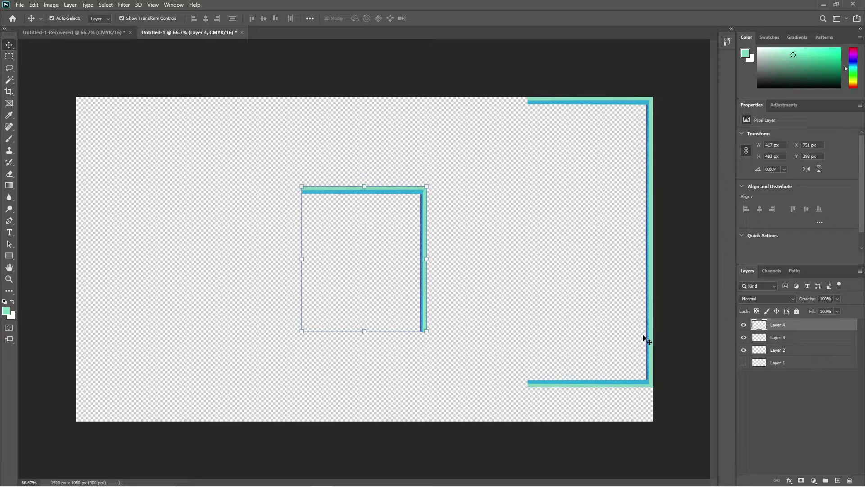
pyautogui.click(806, 169)
pyautogui.moveTo(399, 193); pyautogui.dragTo(496, 105)
pyautogui.press('ctrl')
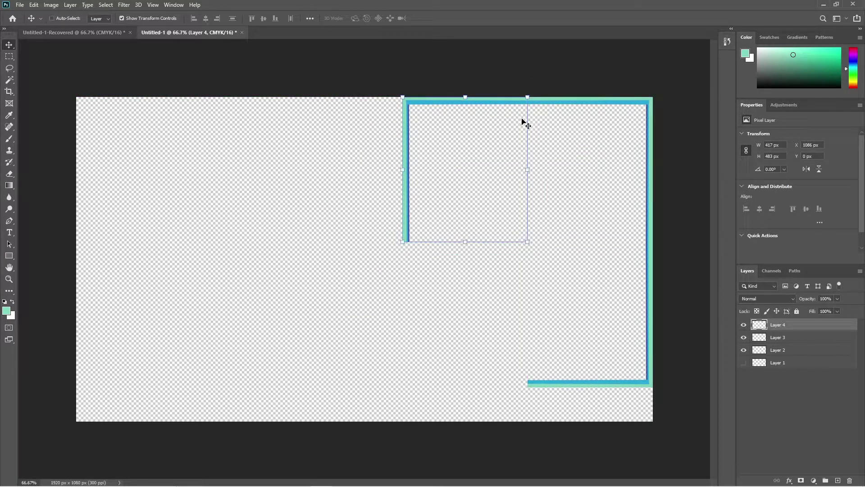
# Paste a fourth corner piece, flip it horizontally and vertically, and fit it as the lower-left corner to close the frame
pyautogui.hotkey('ctrl', 'v')
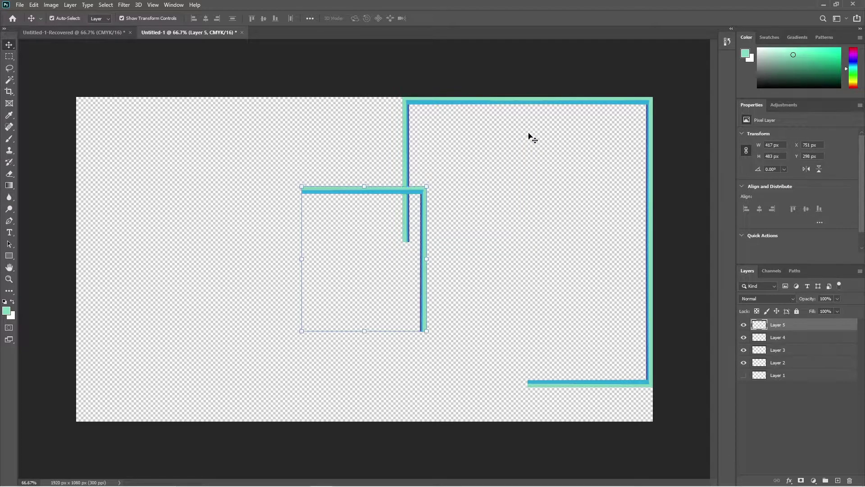
pyautogui.click(807, 169)
pyautogui.click(819, 169)
pyautogui.moveTo(386, 329); pyautogui.dragTo(489, 386)
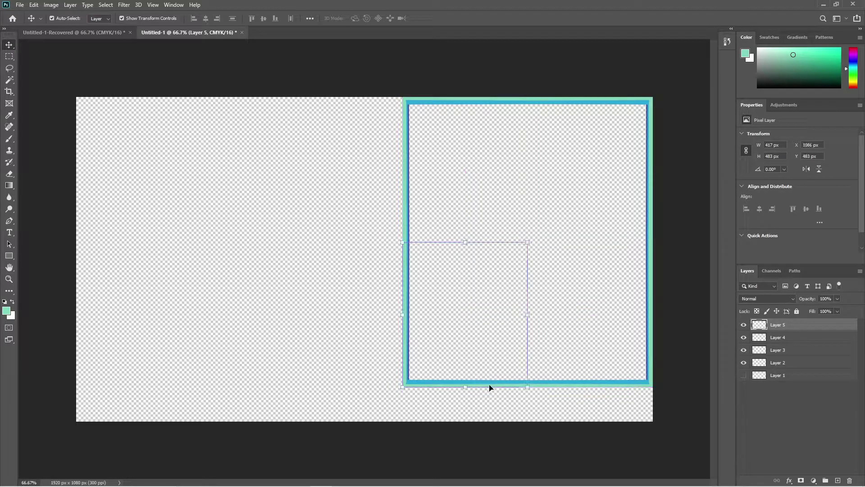
pyautogui.click(218, 257)
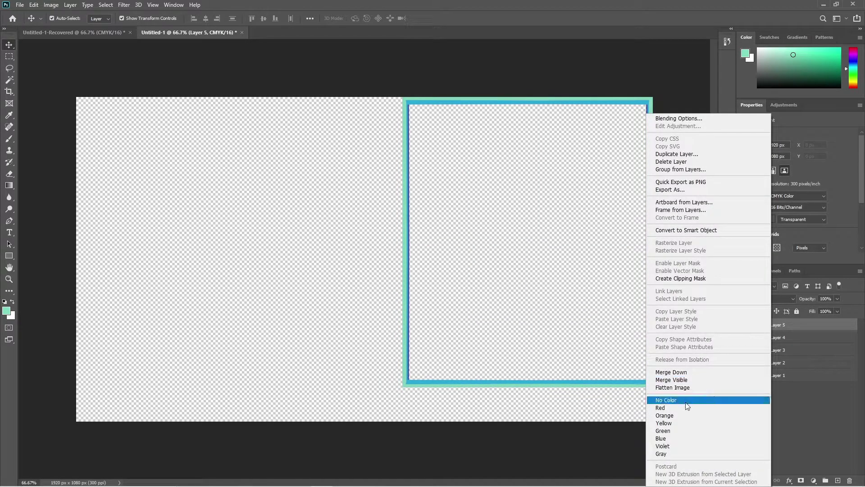
# Merge the visible corner layers into a single frame layer and rotate the frame 90°
pyautogui.click(693, 379)
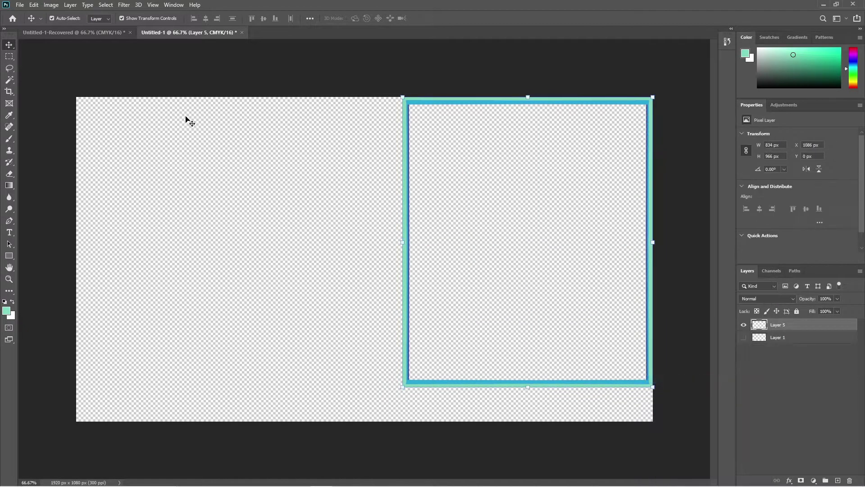
pyautogui.click(9, 56)
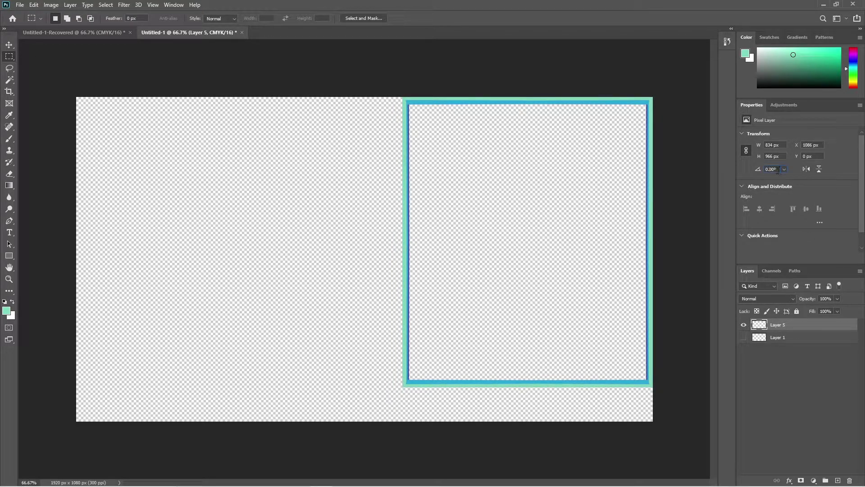
pyautogui.write('90')
pyautogui.press('Return')
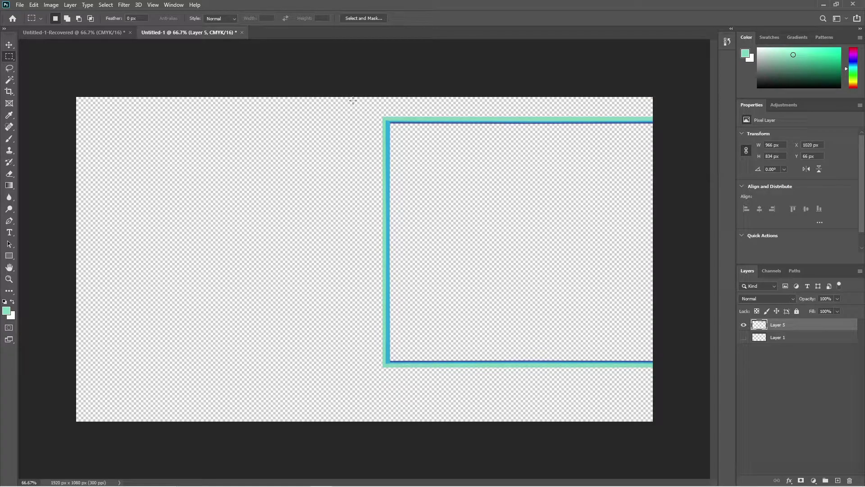
# Move the frame to the canvas's upper-left area and stretch it into a wide frame about 1242 × 822 px
pyautogui.click(9, 45)
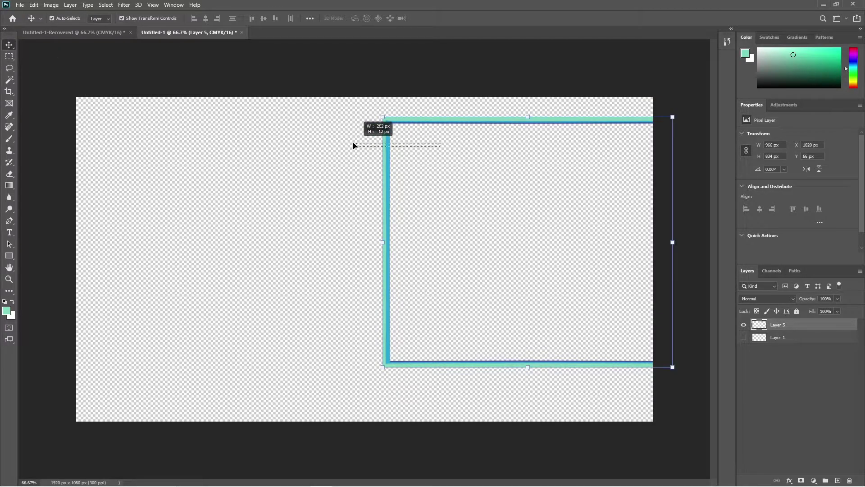
pyautogui.moveTo(386, 144); pyautogui.dragTo(100, 128)
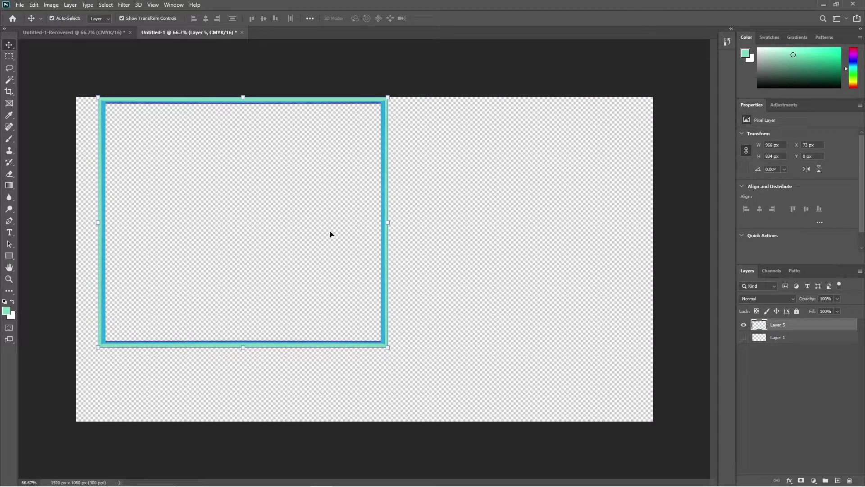
pyautogui.moveTo(387, 348); pyautogui.dragTo(471, 340)
pyautogui.moveTo(422, 288); pyautogui.dragTo(411, 304)
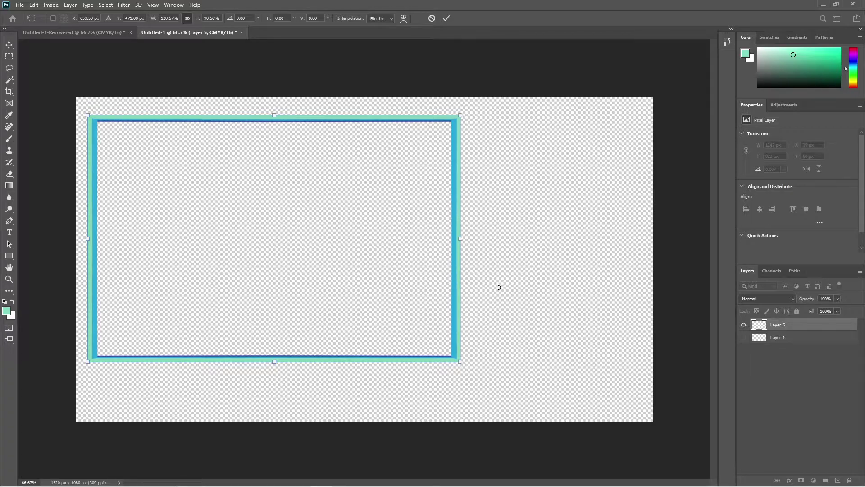
pyautogui.press('Return')
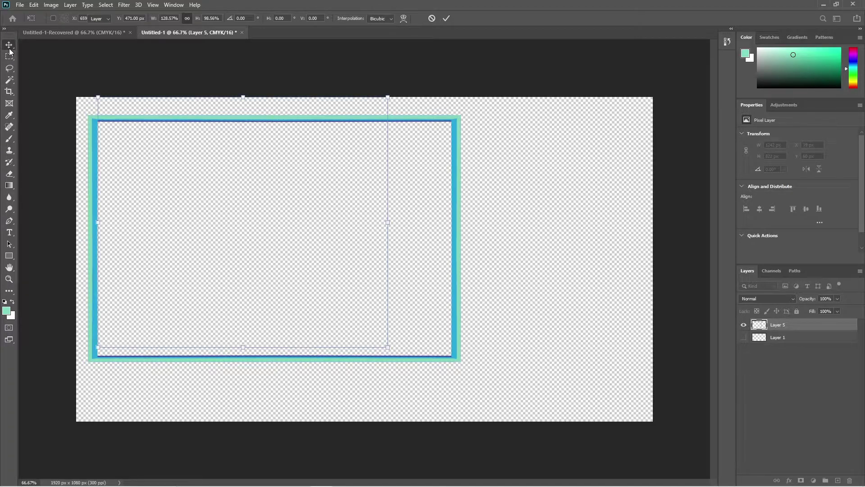
# Paste a copy of the frame and resize it to about 32% width and 71% height as a tall frame in the canvas's upper-right area
pyautogui.hotkey('ctrl', 'v')
pyautogui.moveTo(245, 139); pyautogui.dragTo(345, 122)
pyautogui.moveTo(275, 362); pyautogui.dragTo(527, 291)
pyautogui.moveTo(550, 151); pyautogui.dragTo(534, 153)
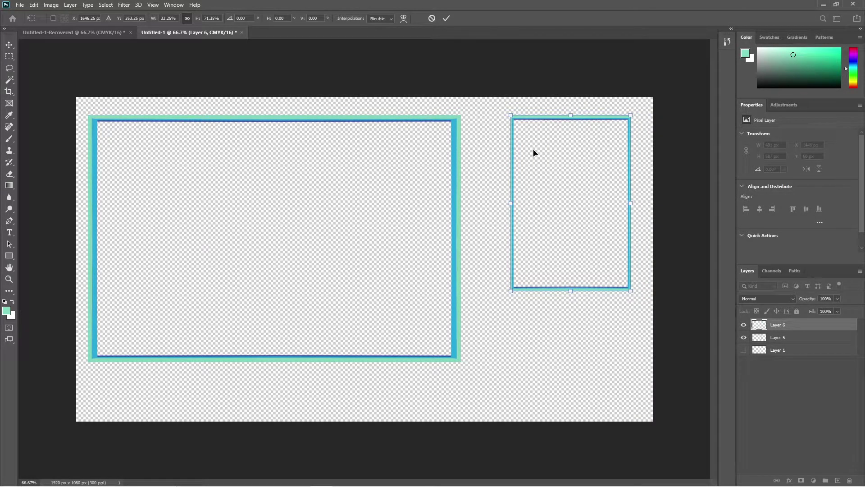
pyautogui.click(8, 43)
# Paste another frame copy, scale it proportionally to about 31.8% and align it below the tall frame
pyautogui.hotkey('ctrl', 'v')
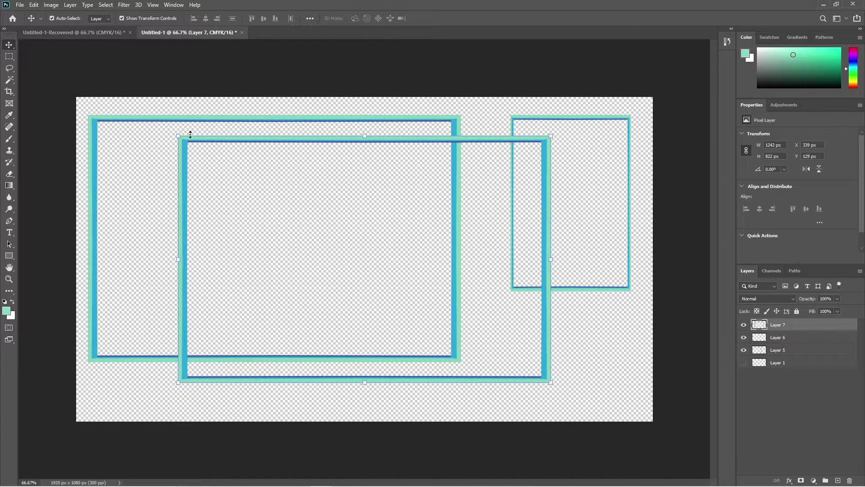
pyautogui.moveTo(178, 136); pyautogui.dragTo(551, 327)
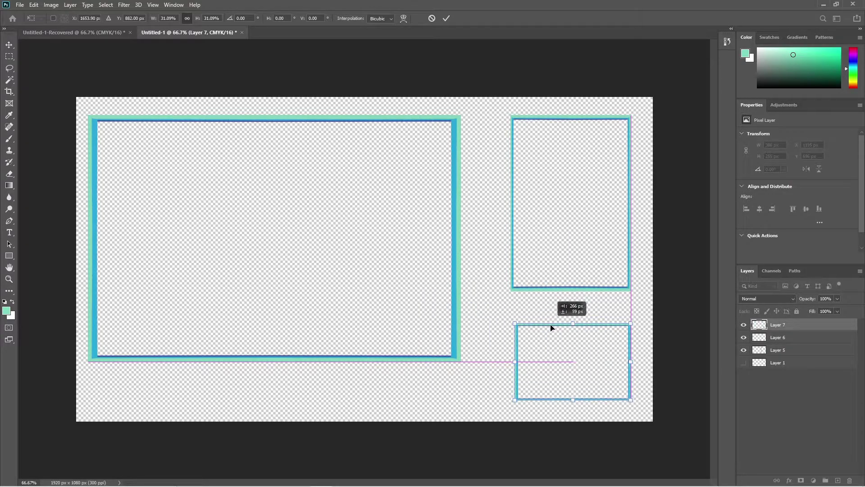
pyautogui.moveTo(551, 327); pyautogui.dragTo(513, 322)
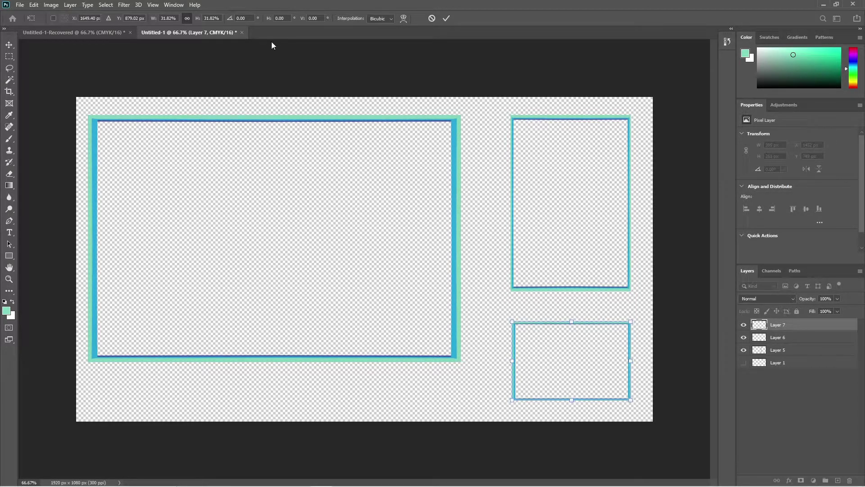
pyautogui.press('Return')
pyautogui.click(73, 49)
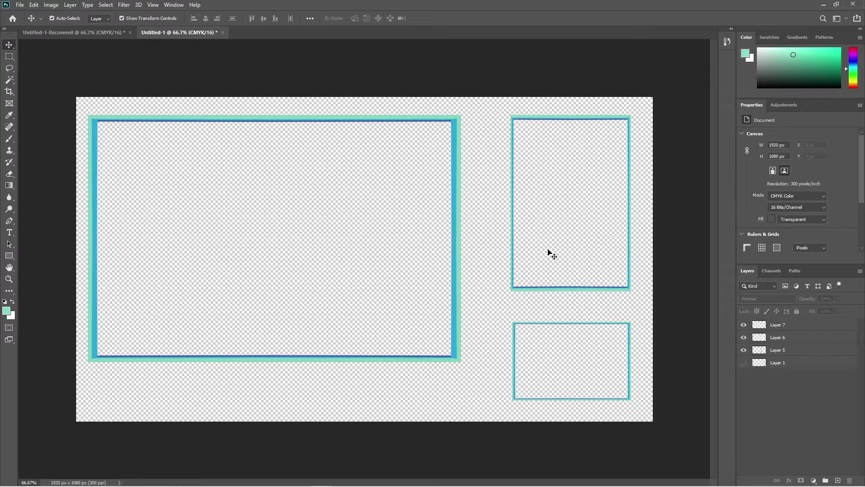
# Open the enduring_sword_talon render PNG from the Downloads folder and bring its character image into the Untitled-1 document
pyautogui.click(18, 5)
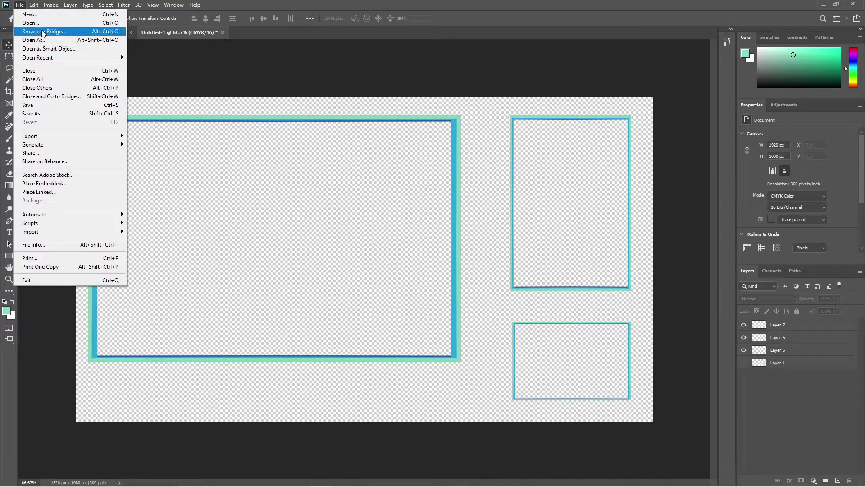
pyautogui.click(31, 23)
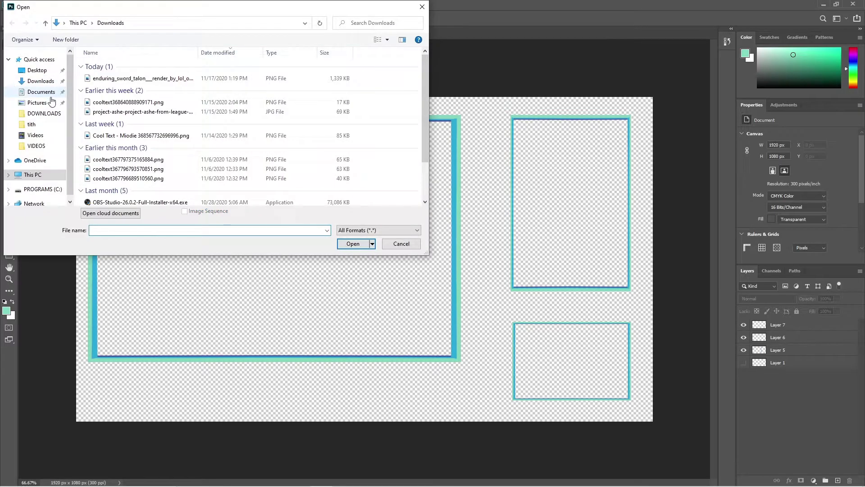
pyautogui.scroll(-1, 162, 143)
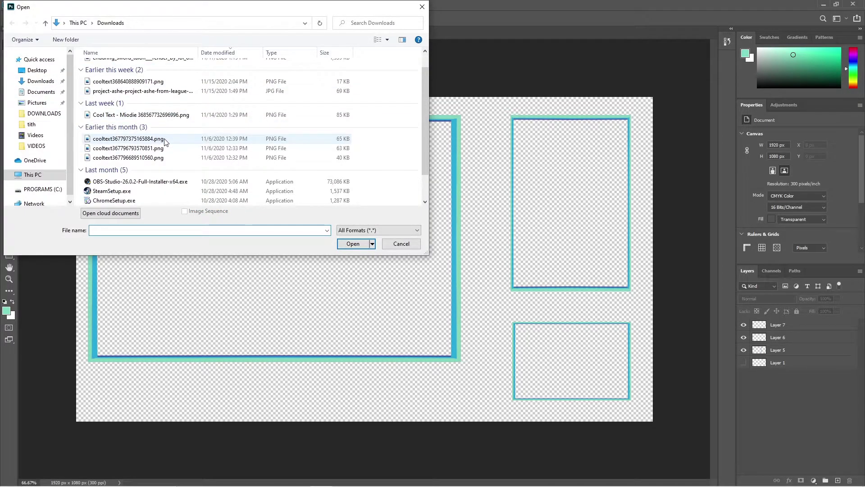
pyautogui.scroll(1, 155, 113)
pyautogui.doubleClick(153, 77)
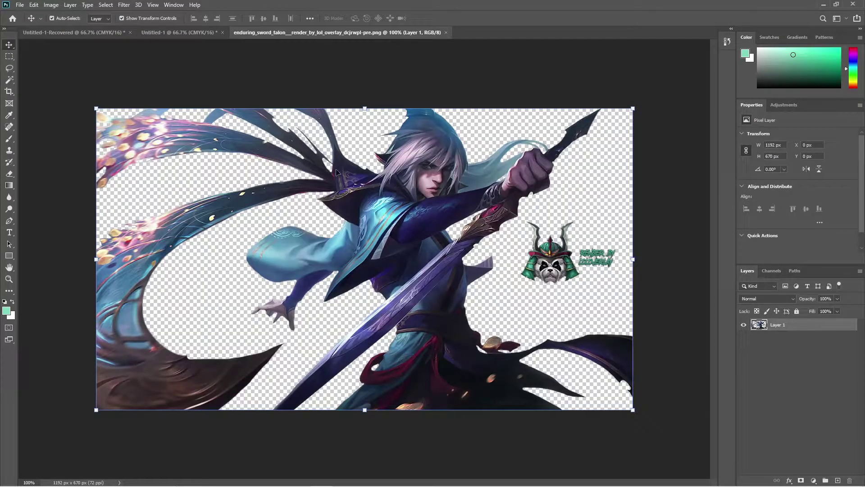
pyautogui.moveTo(153, 90); pyautogui.dragTo(352, 192)
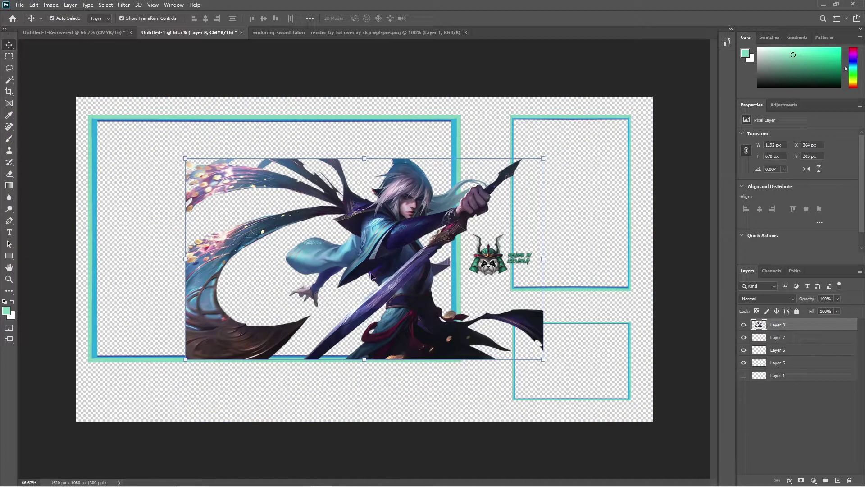
# Scale the character image to about 30.5% and place it across the gap between the two smaller frames
pyautogui.moveTo(398, 264); pyautogui.dragTo(511, 247)
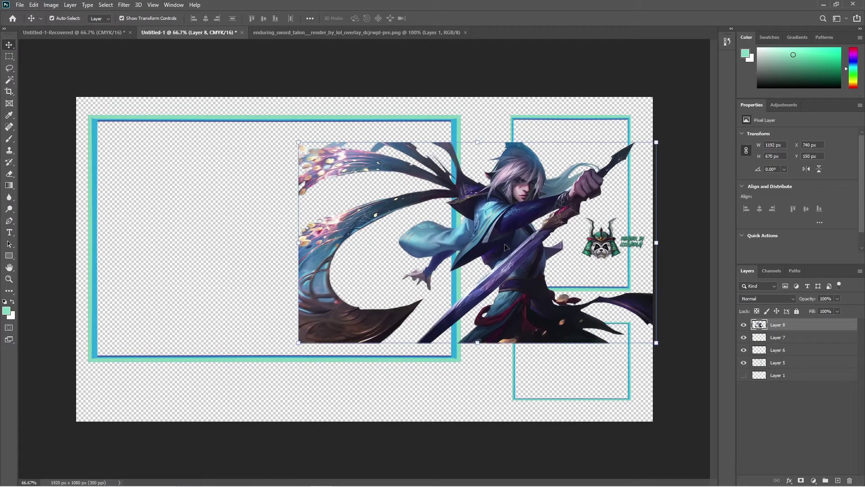
pyautogui.moveTo(299, 144); pyautogui.dragTo(530, 272)
pyautogui.moveTo(594, 309); pyautogui.dragTo(582, 293)
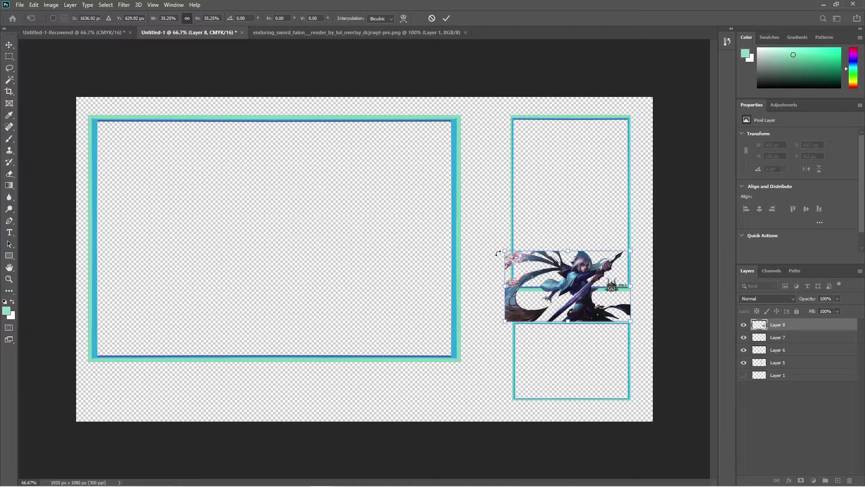
pyautogui.moveTo(503, 251); pyautogui.dragTo(535, 269)
pyautogui.moveTo(598, 305); pyautogui.dragTo(575, 319)
pyautogui.moveTo(605, 282); pyautogui.dragTo(620, 273)
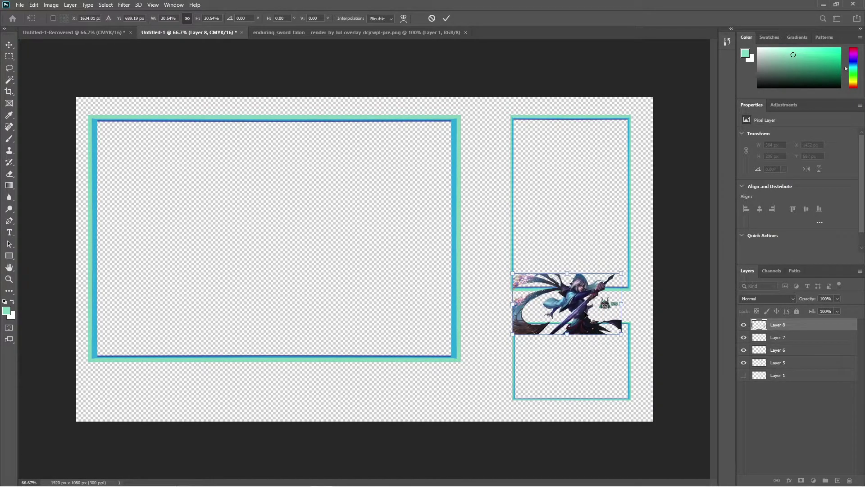
pyautogui.moveTo(581, 318)
pyautogui.mouseDown()
pyautogui.moveTo(574, 319)
pyautogui.moveTo(584, 317)
pyautogui.mouseUp()
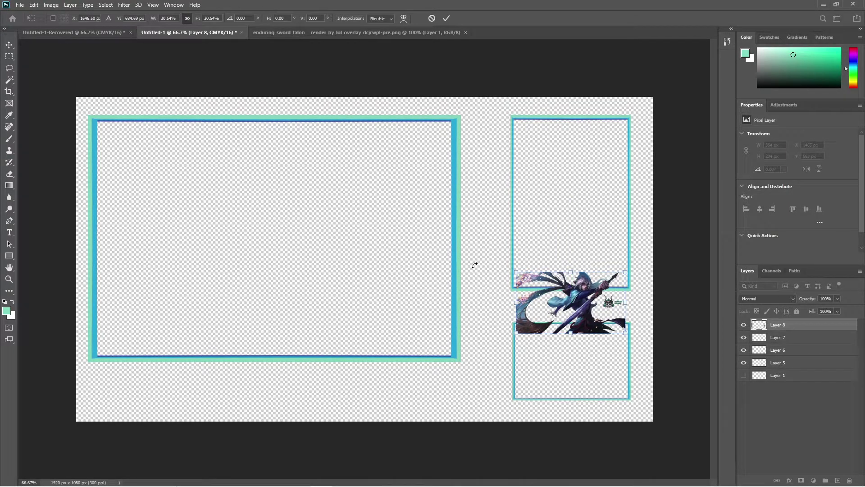
pyautogui.click(9, 44)
pyautogui.click(555, 228)
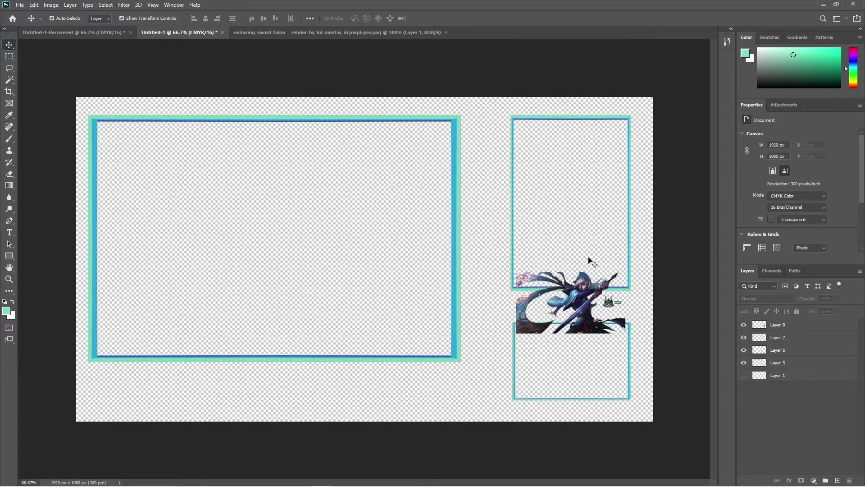
# Select the character's Layer 8 and lower its opacity to 86%
pyautogui.scroll(5, 634, 353)
pyautogui.scroll(2, 641, 332)
pyautogui.click(806, 325)
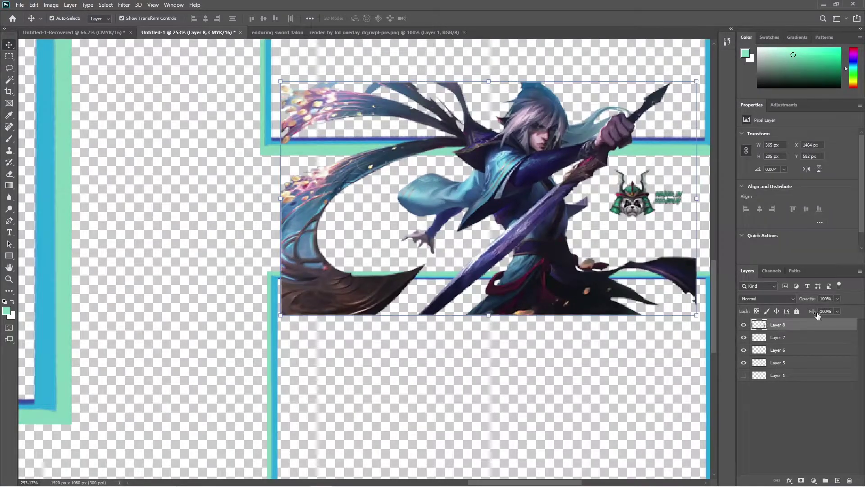
pyautogui.click(837, 299)
pyautogui.moveTo(838, 307); pyautogui.dragTo(831, 308)
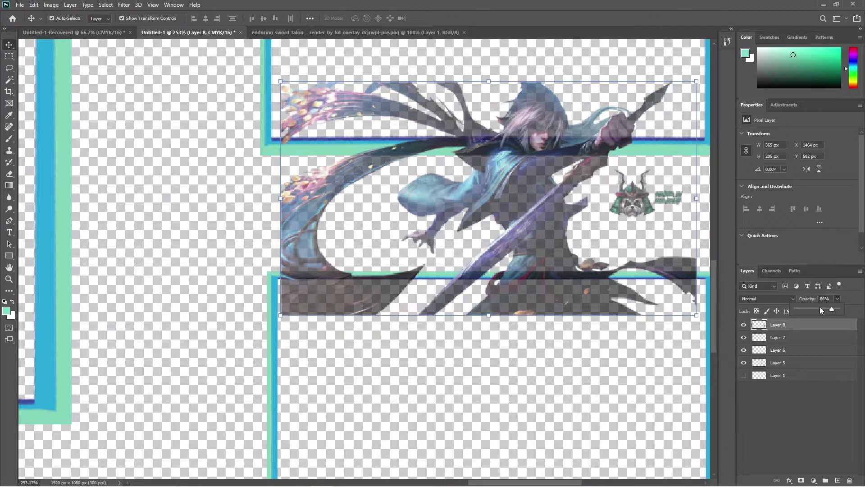
# With a 21 px hard eraser, remove the robe parts hanging into the lower frame and the panda logo beside the sword
pyautogui.press('e')
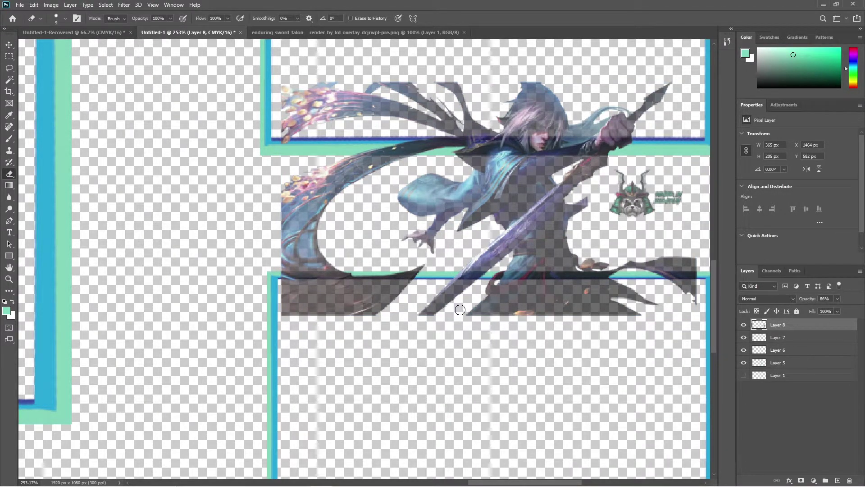
pyautogui.click(65, 19)
pyautogui.moveTo(53, 47); pyautogui.dragTo(56, 47)
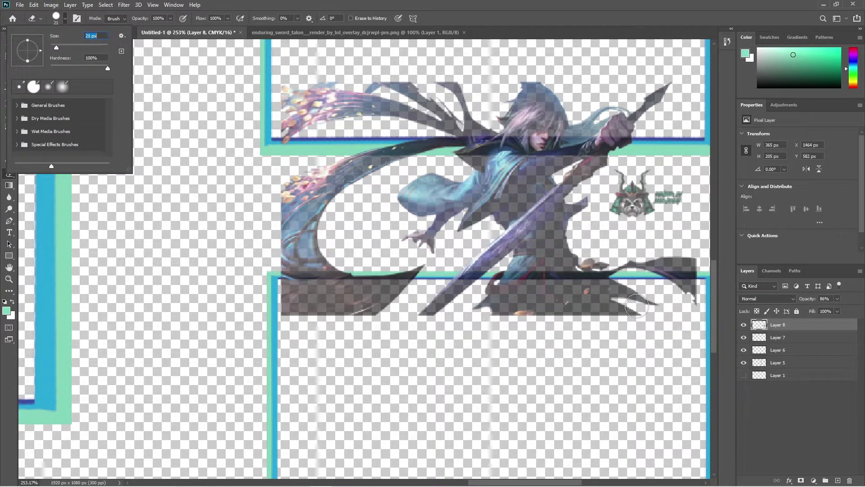
pyautogui.click(500, 285)
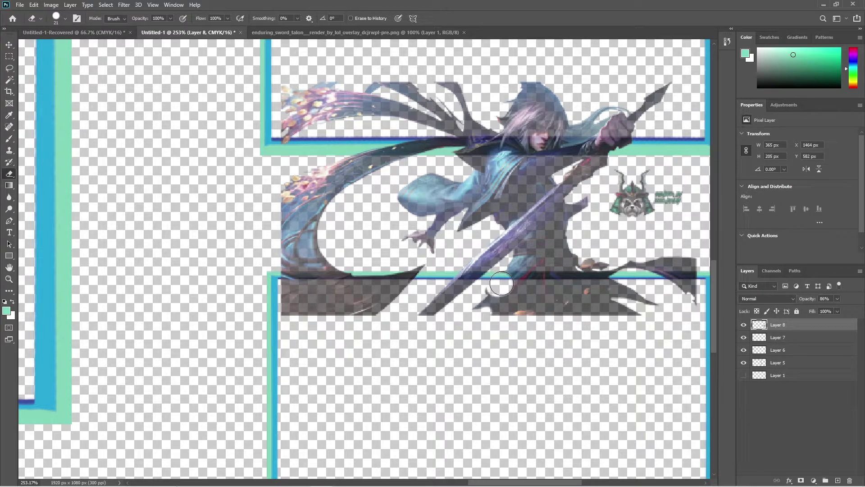
pyautogui.moveTo(501, 283)
pyautogui.mouseDown()
pyautogui.moveTo(626, 292)
pyautogui.moveTo(624, 311)
pyautogui.mouseUp()
pyautogui.hotkey('ctrl', 'z')
pyautogui.moveTo(502, 284)
pyautogui.mouseDown()
pyautogui.moveTo(671, 307)
pyautogui.moveTo(690, 289)
pyautogui.moveTo(705, 322)
pyautogui.mouseUp()
pyautogui.moveTo(658, 299)
pyautogui.mouseDown()
pyautogui.moveTo(533, 304)
pyautogui.moveTo(492, 296)
pyautogui.moveTo(480, 312)
pyautogui.moveTo(643, 323)
pyautogui.moveTo(596, 317)
pyautogui.mouseUp()
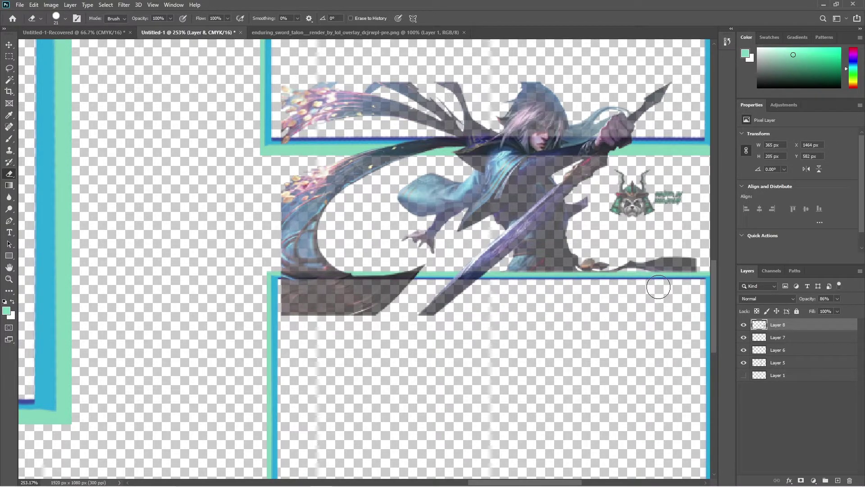
pyautogui.moveTo(624, 217)
pyautogui.mouseDown()
pyautogui.moveTo(622, 181)
pyautogui.moveTo(633, 178)
pyautogui.moveTo(649, 212)
pyautogui.moveTo(638, 198)
pyautogui.moveTo(645, 187)
pyautogui.moveTo(655, 177)
pyautogui.moveTo(662, 191)
pyautogui.mouseUp()
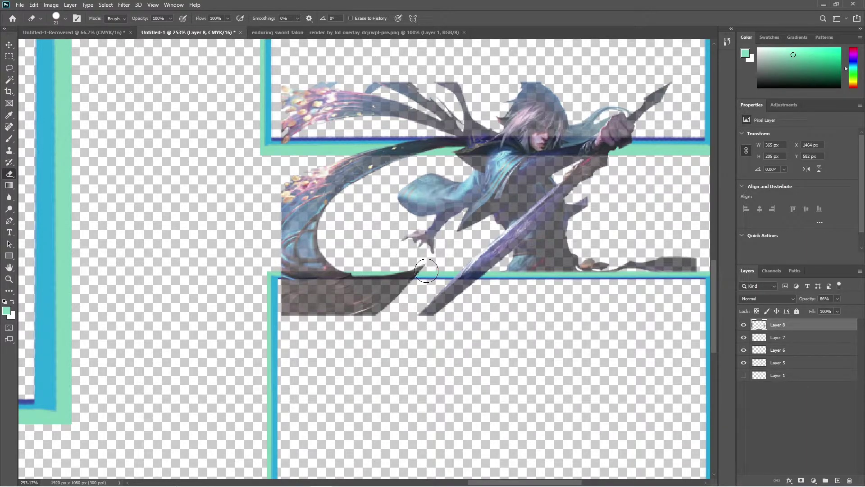
# Erase the curved cape tail and the flowing, petal-covered cloth behind the character, enlarging the eraser for the bigger areas
pyautogui.moveTo(455, 264)
pyautogui.mouseDown()
pyautogui.moveTo(401, 280)
pyautogui.moveTo(361, 320)
pyautogui.moveTo(318, 320)
pyautogui.moveTo(365, 299)
pyautogui.moveTo(394, 270)
pyautogui.moveTo(285, 307)
pyautogui.moveTo(295, 278)
pyautogui.moveTo(291, 321)
pyautogui.moveTo(316, 304)
pyautogui.moveTo(336, 277)
pyautogui.mouseUp()
pyautogui.click(60, 18)
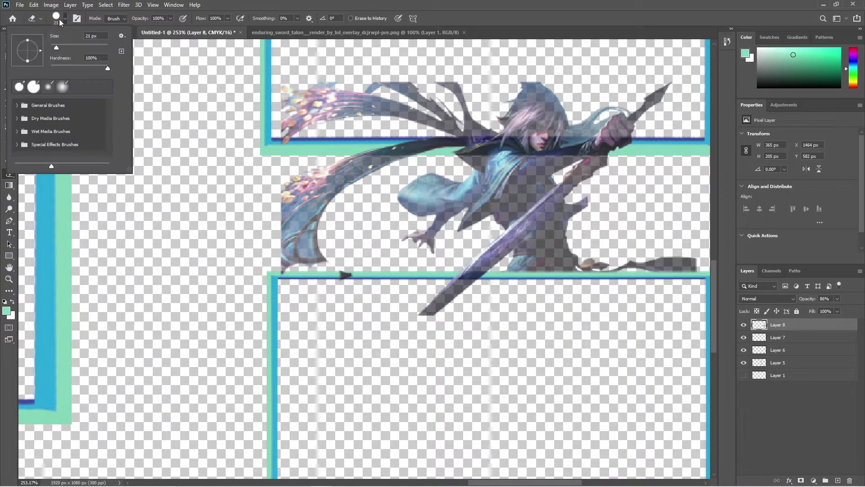
pyautogui.moveTo(57, 47); pyautogui.dragTo(59, 47)
pyautogui.click(266, 87)
pyautogui.moveTo(267, 87)
pyautogui.mouseDown()
pyautogui.moveTo(291, 300)
pyautogui.moveTo(275, 139)
pyautogui.moveTo(290, 99)
pyautogui.moveTo(299, 109)
pyautogui.moveTo(321, 324)
pyautogui.mouseUp()
pyautogui.moveTo(333, 201)
pyautogui.mouseDown()
pyautogui.moveTo(344, 96)
pyautogui.moveTo(348, 251)
pyautogui.mouseUp()
pyautogui.moveTo(319, 139); pyautogui.dragTo(287, 115)
# Set the eraser to 20 px, trim the cut cloth ends into points and erase the leftover specks
pyautogui.click(65, 18)
pyautogui.moveTo(61, 50); pyautogui.dragTo(58, 47)
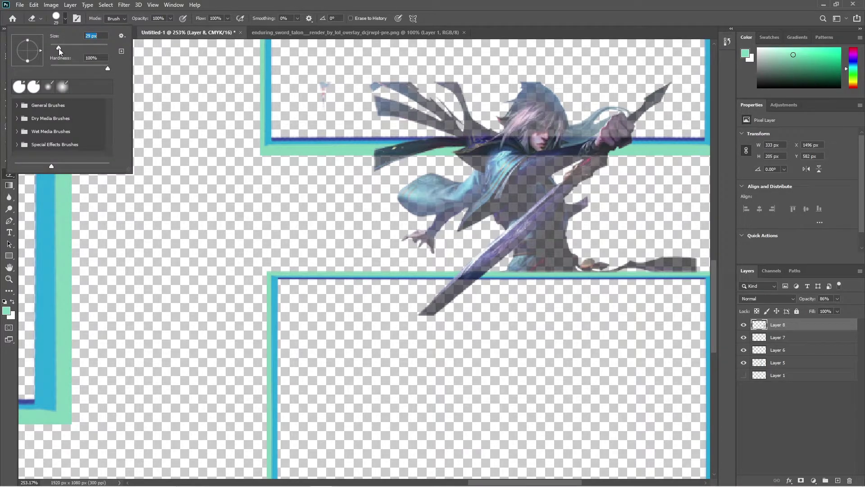
pyautogui.click(370, 140)
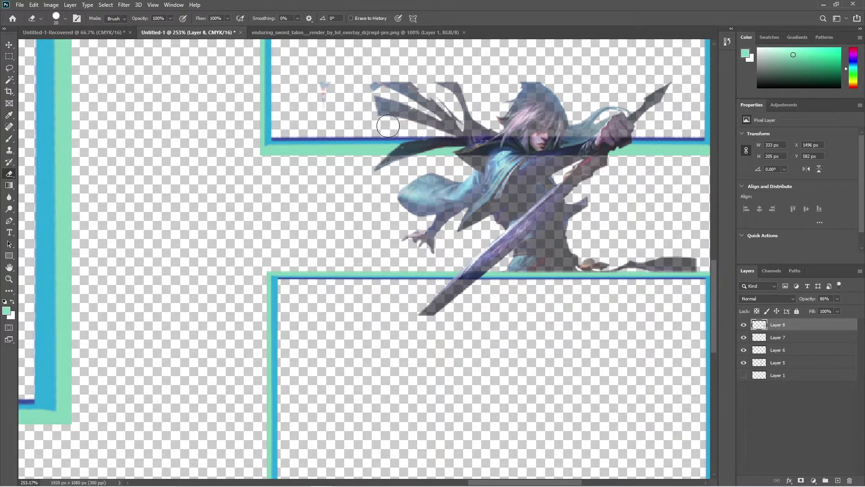
pyautogui.click(322, 94)
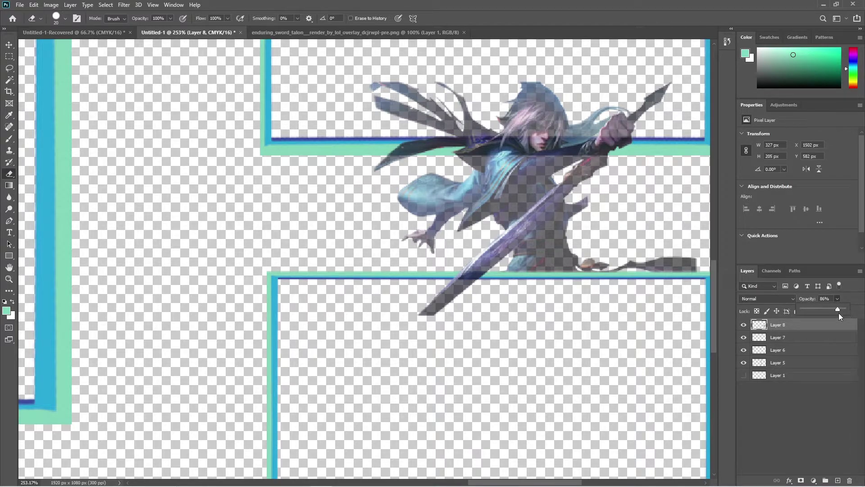
# Restore the character layer's opacity to 100%
pyautogui.moveTo(839, 310); pyautogui.dragTo(844, 309)
pyautogui.scroll(-5, 622, 260)
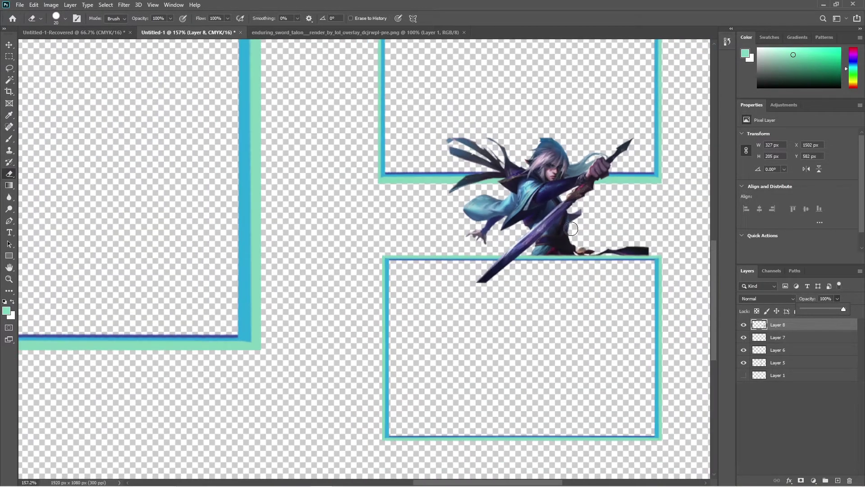
pyautogui.scroll(5, 631, 329)
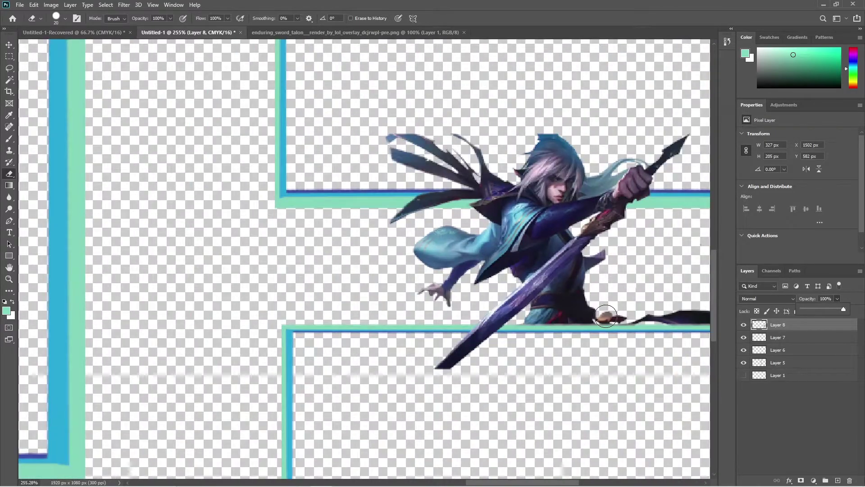
# Switch to a 6 px brush and sample the dark navy blade colour near the sword's cut-off end
pyautogui.scroll(-4, 604, 314)
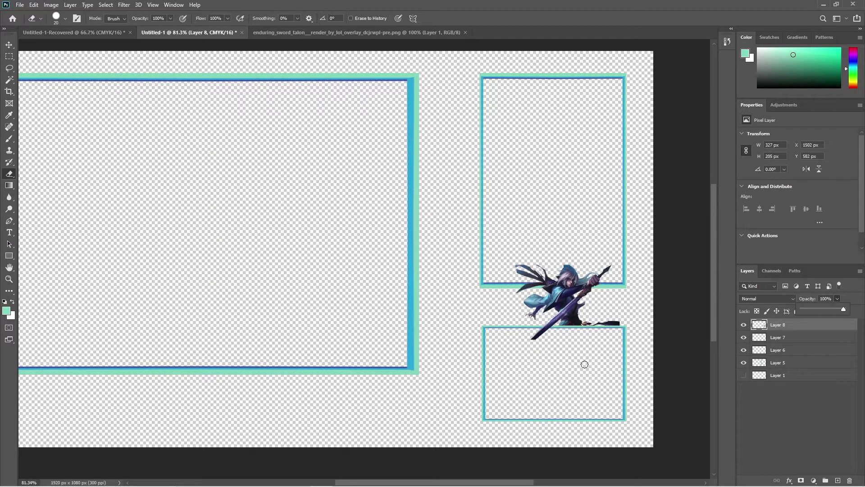
pyautogui.scroll(8, 582, 360)
pyautogui.press('b')
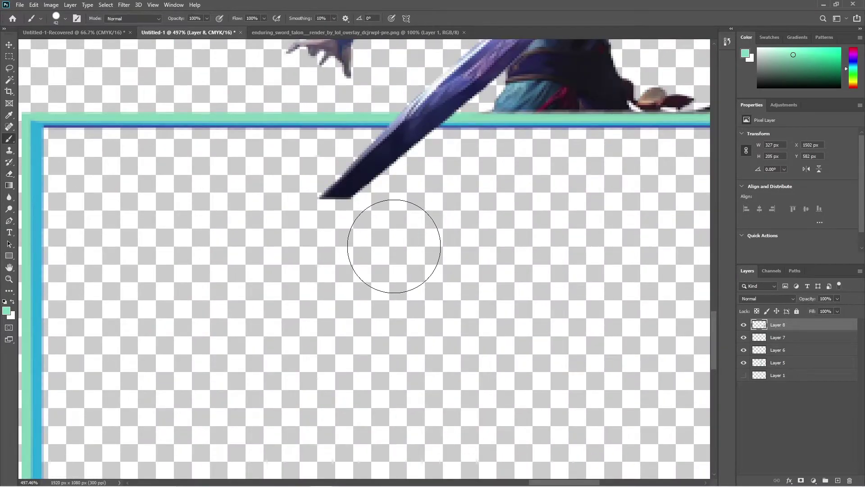
pyautogui.click(63, 18)
pyautogui.moveTo(62, 48); pyautogui.dragTo(52, 48)
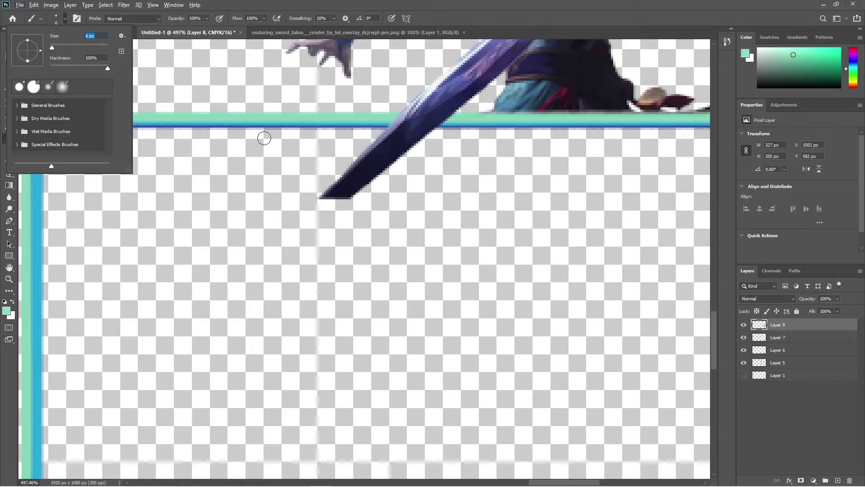
pyautogui.keyDown('alt'); pyautogui.click(361, 170); pyautogui.keyUp('alt')
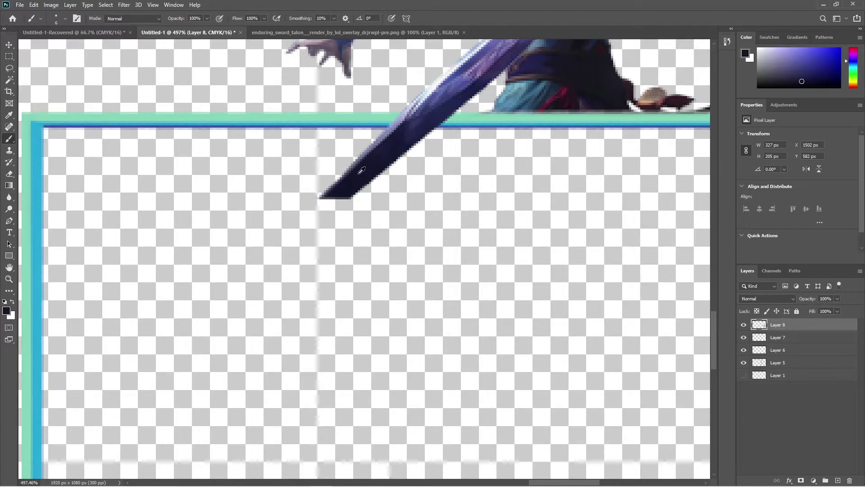
pyautogui.keyDown('alt'); pyautogui.click(354, 178); pyautogui.keyUp('alt')
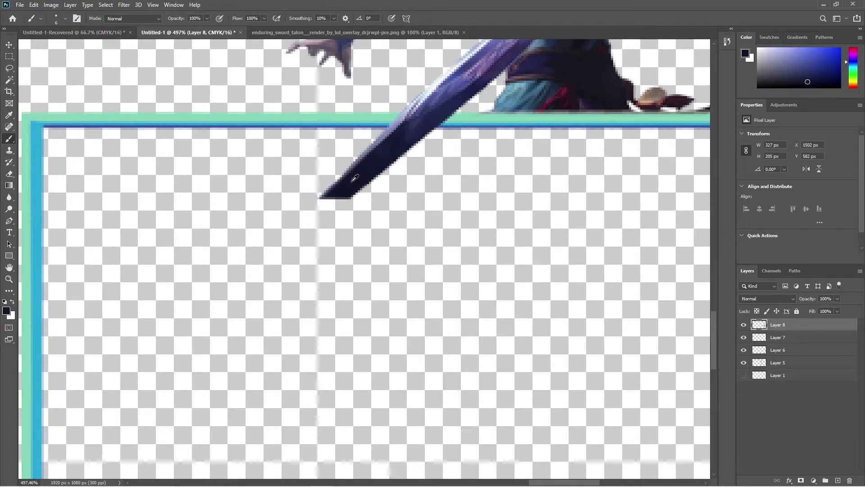
# With a 3 px brush in the sampled navy, extend the sword's flat cut end into a tapered point
pyautogui.scroll(4, 323, 209)
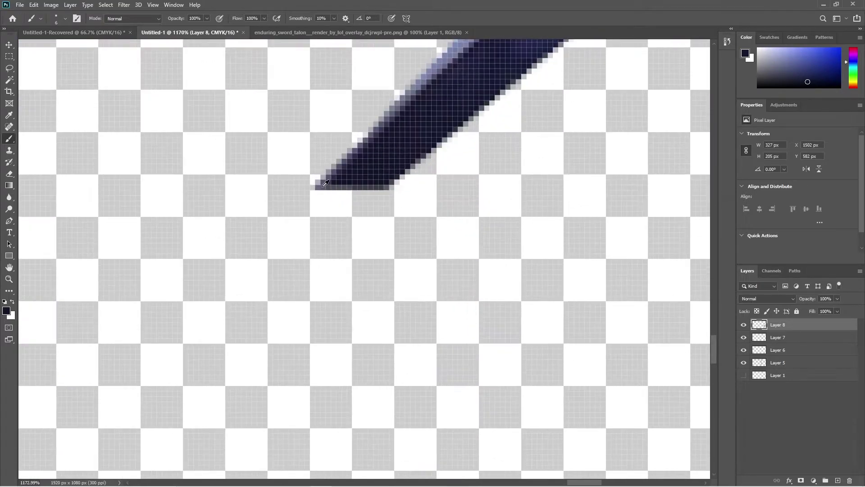
pyautogui.click(65, 19)
pyautogui.moveTo(52, 46); pyautogui.dragTo(50, 47)
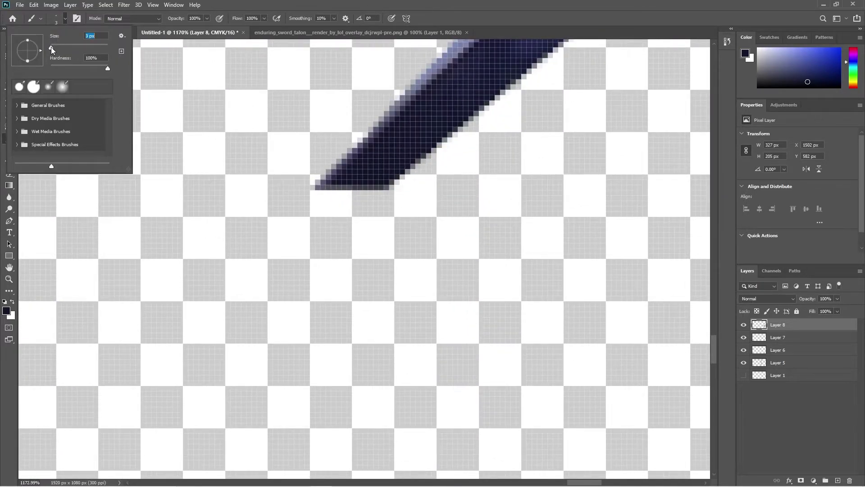
pyautogui.click(342, 175)
pyautogui.moveTo(332, 177)
pyautogui.mouseDown()
pyautogui.moveTo(294, 229)
pyautogui.moveTo(325, 187)
pyautogui.moveTo(289, 262)
pyautogui.mouseUp()
pyautogui.moveTo(334, 192); pyautogui.dragTo(298, 251)
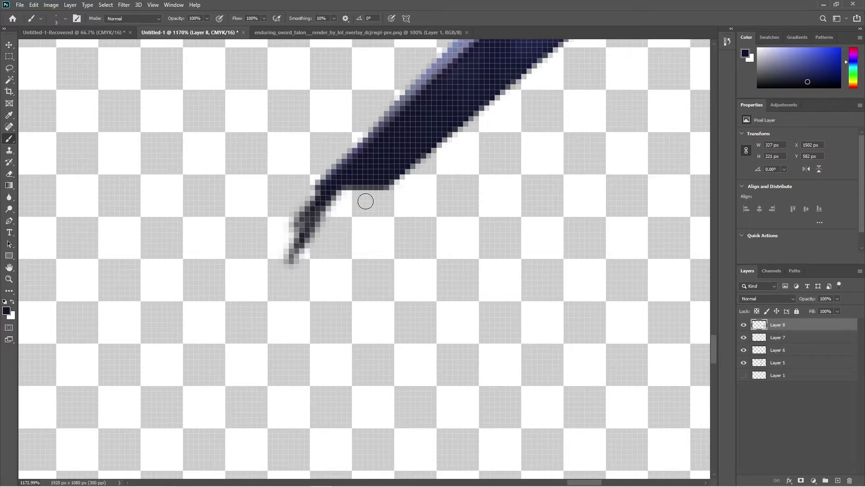
pyautogui.moveTo(383, 187)
pyautogui.mouseDown()
pyautogui.moveTo(297, 240)
pyautogui.moveTo(361, 200)
pyautogui.moveTo(331, 215)
pyautogui.moveTo(354, 191)
pyautogui.moveTo(316, 222)
pyautogui.moveTo(348, 192)
pyautogui.moveTo(310, 222)
pyautogui.moveTo(361, 184)
pyautogui.moveTo(319, 207)
pyautogui.moveTo(320, 194)
pyautogui.moveTo(286, 252)
pyautogui.moveTo(306, 212)
pyautogui.moveTo(287, 252)
pyautogui.moveTo(385, 178)
pyautogui.mouseUp()
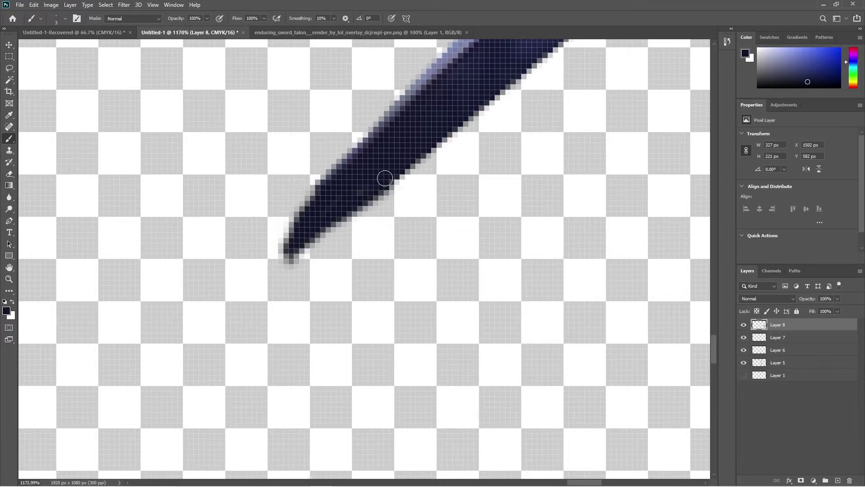
# Refine the painted sword tip, filling its faint pixels and smoothing both edges into the blade
pyautogui.scroll(-10, 315, 213)
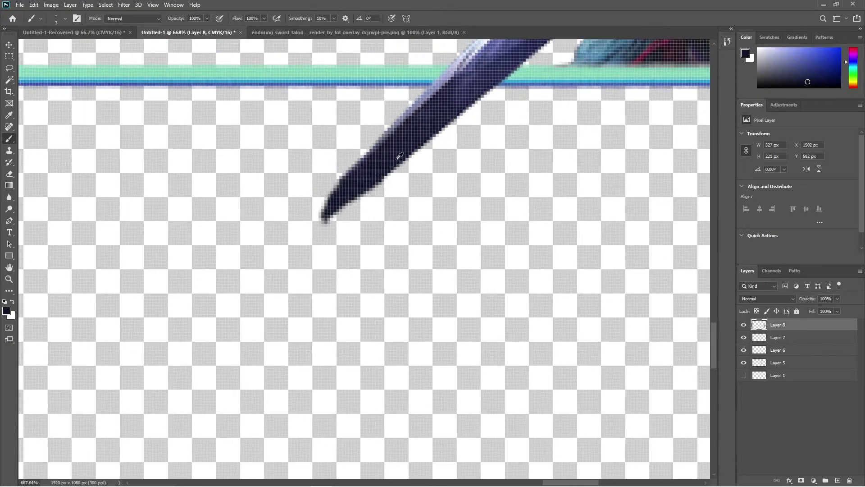
pyautogui.scroll(12, 452, 163)
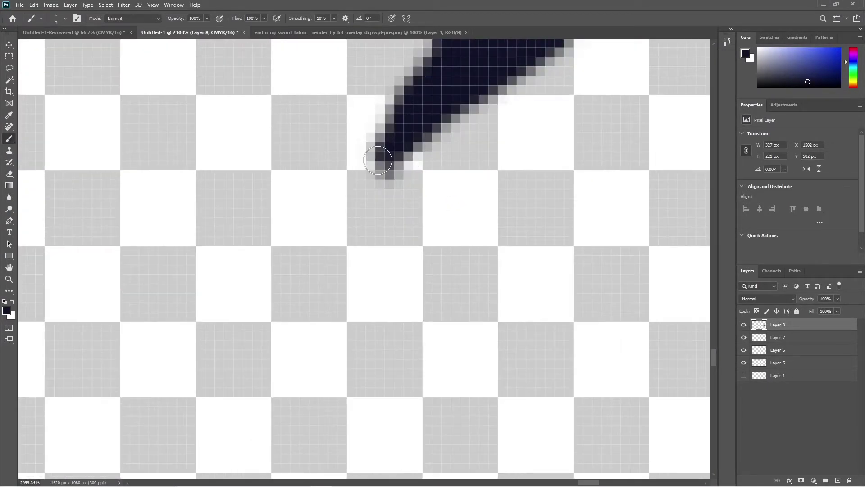
pyautogui.moveTo(377, 160); pyautogui.dragTo(407, 131)
pyautogui.scroll(-8, 496, 61)
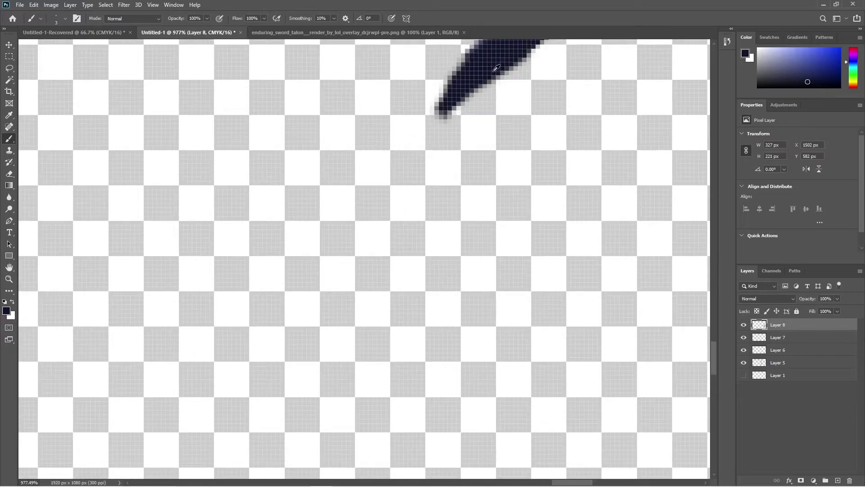
pyautogui.scroll(3, 501, 67)
pyautogui.scroll(3, 500, 68)
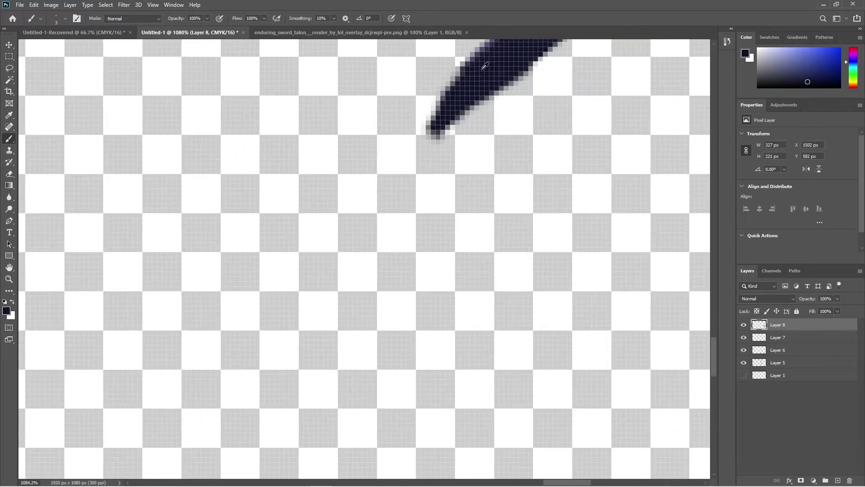
pyautogui.moveTo(454, 91); pyautogui.dragTo(428, 129)
pyautogui.scroll(-4, 488, 91)
pyautogui.scroll(-2, 507, 94)
pyautogui.scroll(6, 509, 92)
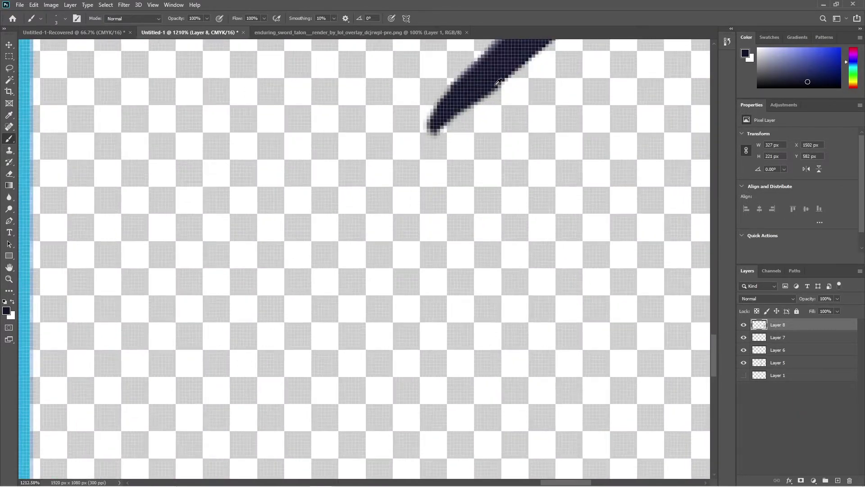
pyautogui.scroll(1, 498, 83)
pyautogui.moveTo(481, 83)
pyautogui.mouseDown()
pyautogui.moveTo(450, 110)
pyautogui.moveTo(398, 131)
pyautogui.moveTo(398, 153)
pyautogui.moveTo(515, 68)
pyautogui.mouseUp()
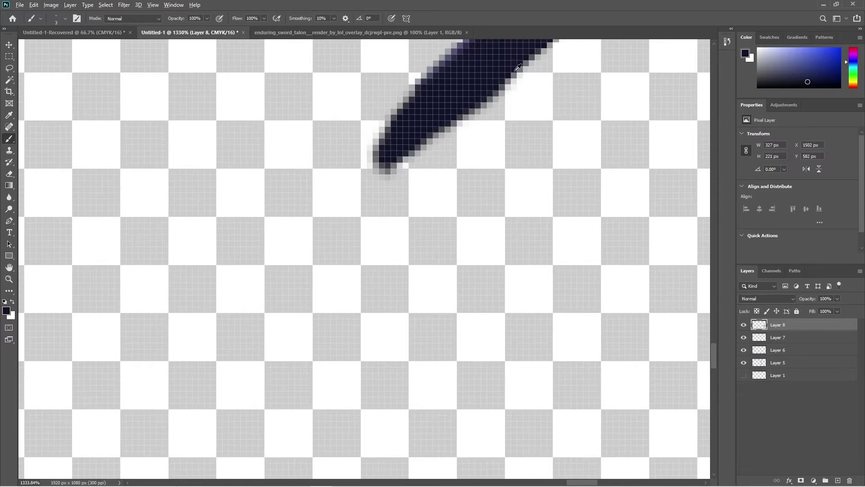
# Create a new layer with default settings and place it beneath the character and frame layers, directly above Layer 1
pyautogui.scroll(-5, 540, 91)
pyautogui.scroll(-6, 540, 91)
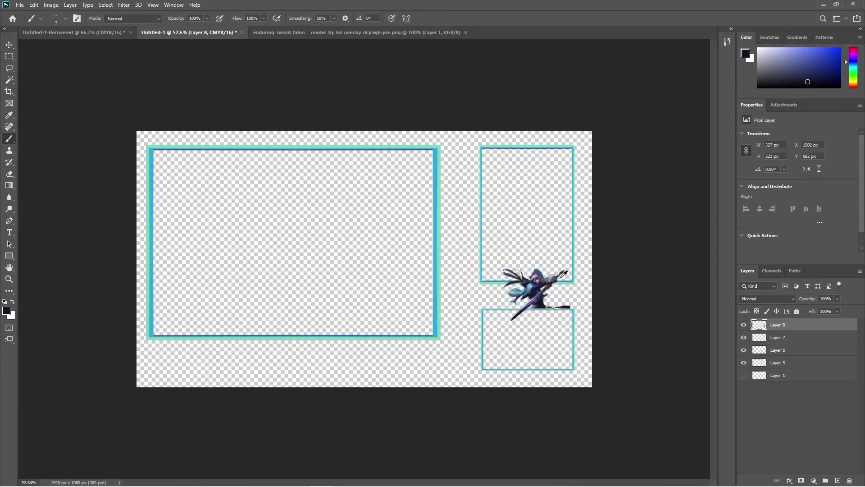
pyautogui.scroll(3, 561, 259)
pyautogui.scroll(2, 582, 394)
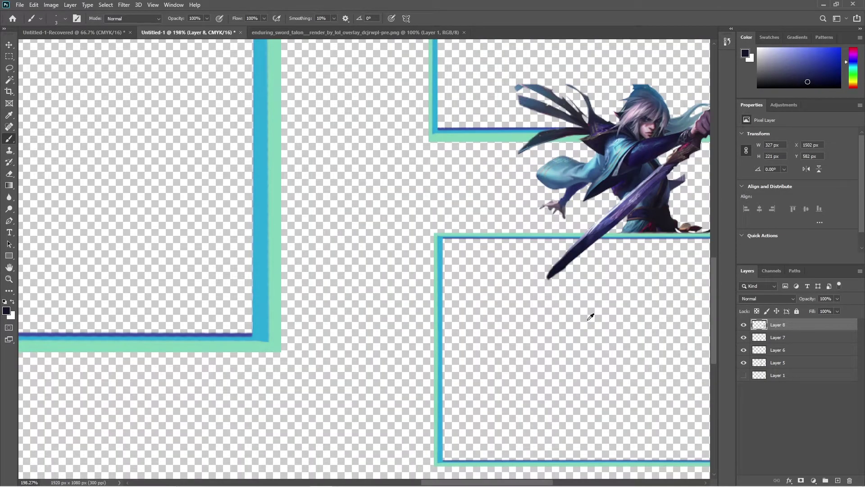
pyautogui.scroll(-4, 628, 305)
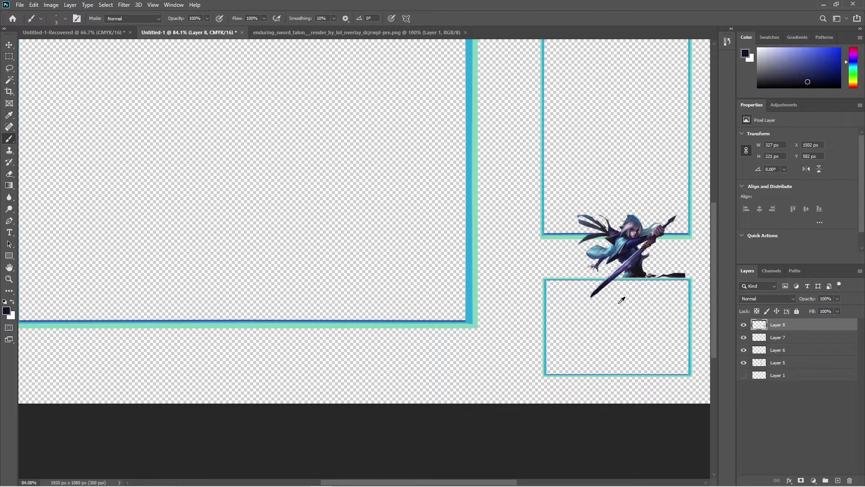
pyautogui.scroll(-2, 591, 294)
pyautogui.scroll(1, 639, 314)
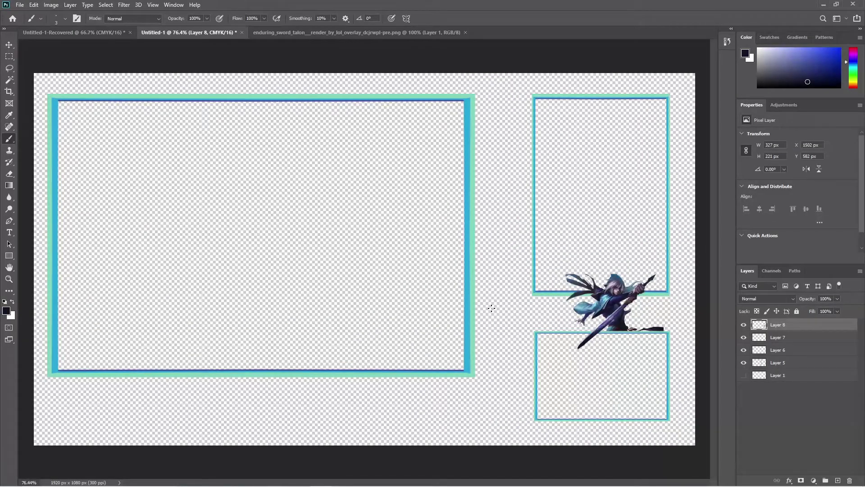
pyautogui.hotkey('ctrl', 'shift', 'n')
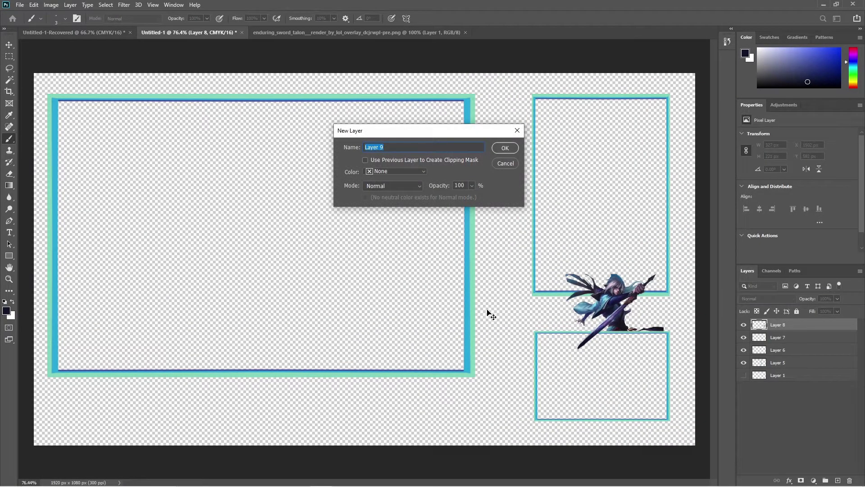
pyautogui.press('Return')
pyautogui.moveTo(806, 331); pyautogui.dragTo(793, 382)
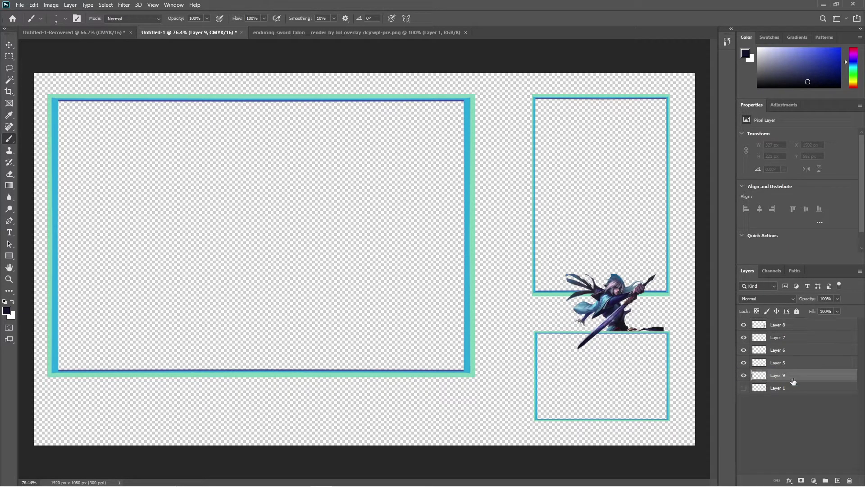
# Fill the new layer with a vertical reflected purple-to-teal gradient, drawn from just below the canvas centre to just past its lower edge
pyautogui.click(8, 185)
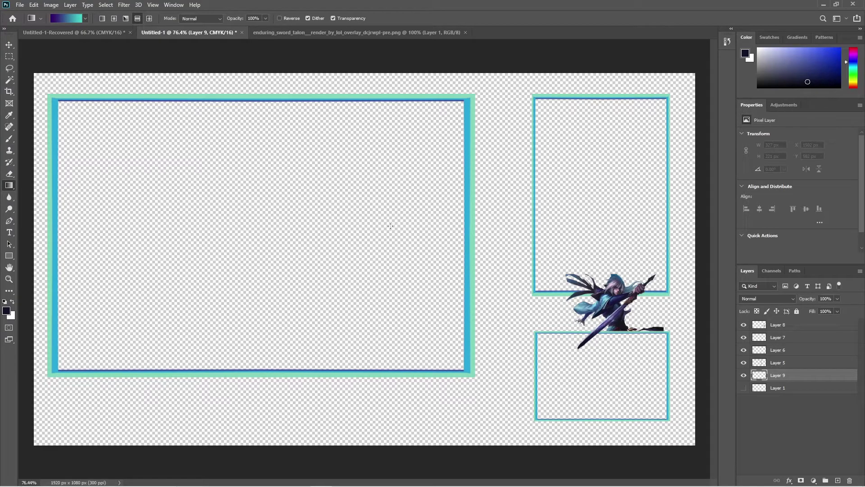
pyautogui.moveTo(384, 266); pyautogui.dragTo(387, 388)
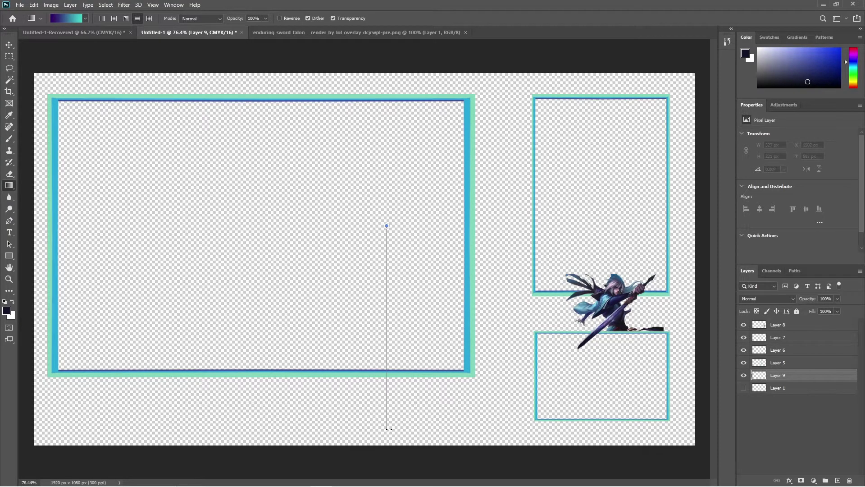
pyautogui.moveTo(389, 429); pyautogui.dragTo(390, 428)
pyautogui.hotkey('ctrl', 'z')
pyautogui.moveTo(387, 266); pyautogui.dragTo(386, 415)
pyautogui.hotkey('ctrl', 'z')
pyautogui.moveTo(383, 274); pyautogui.dragTo(381, 417)
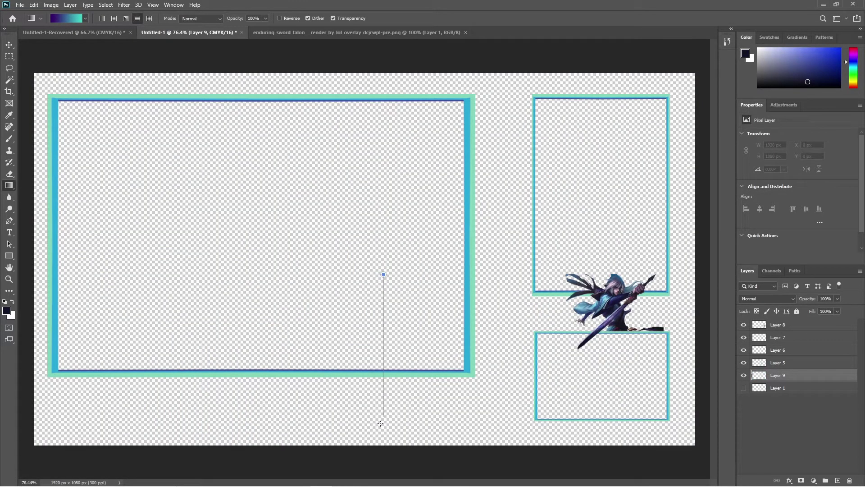
pyautogui.moveTo(382, 448); pyautogui.dragTo(383, 452)
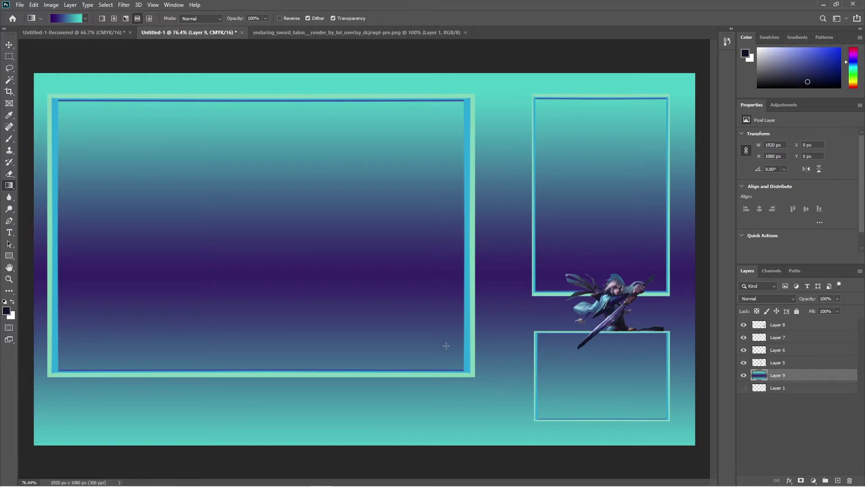
# Compare the overlay's frames, character and gradient background with the finished version in the Untitled-1-Recovered document
pyautogui.click(106, 36)
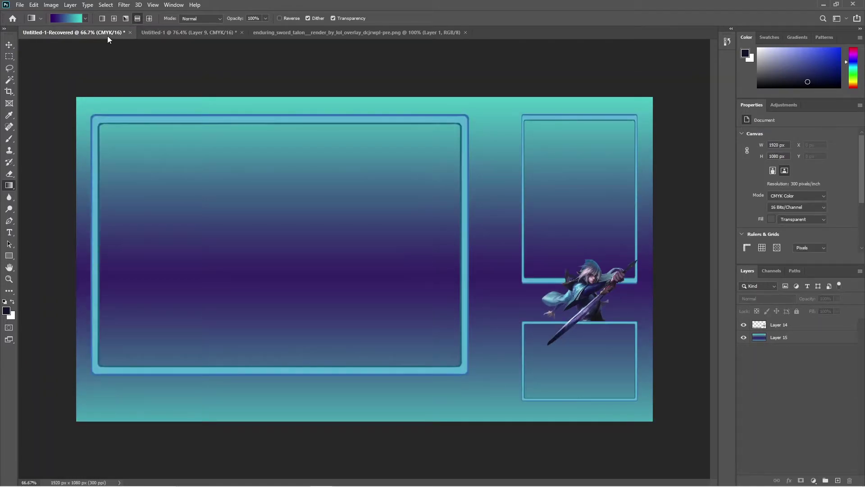
pyautogui.click(155, 31)
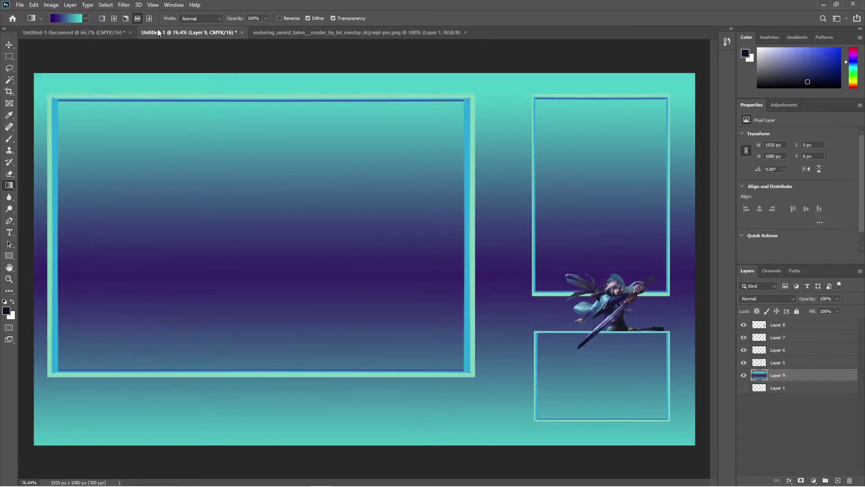
pyautogui.click(110, 34)
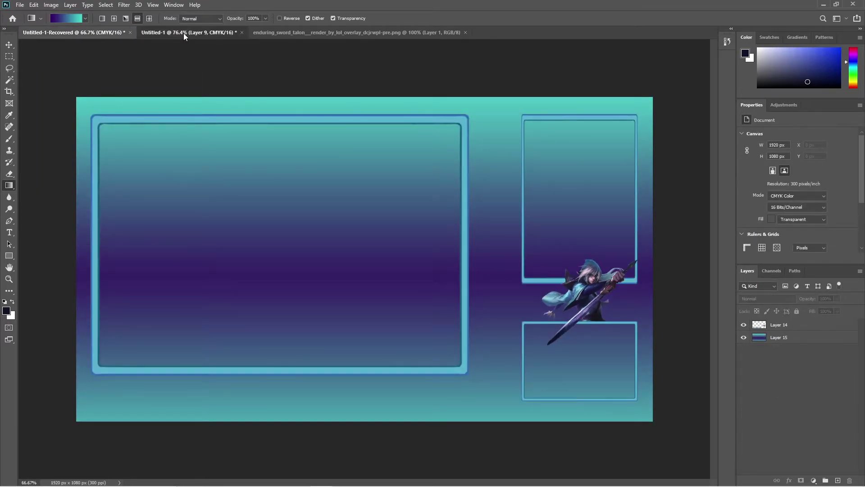
pyautogui.click(183, 34)
pyautogui.click(123, 33)
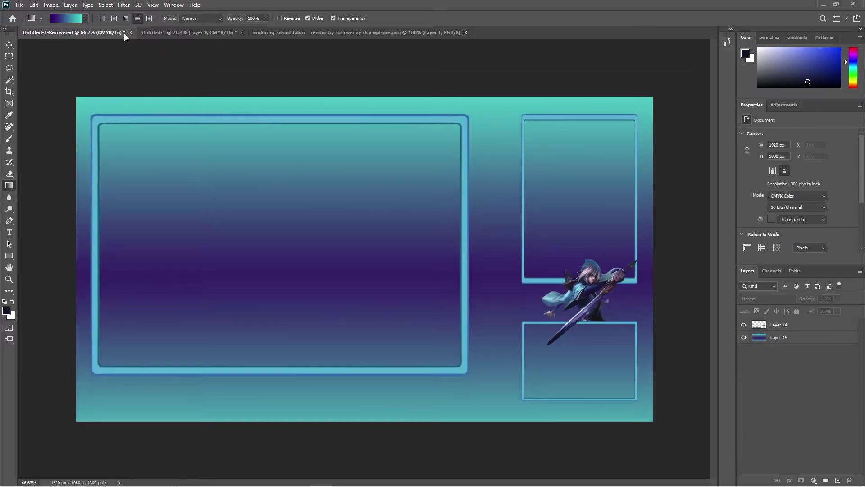
pyautogui.click(167, 32)
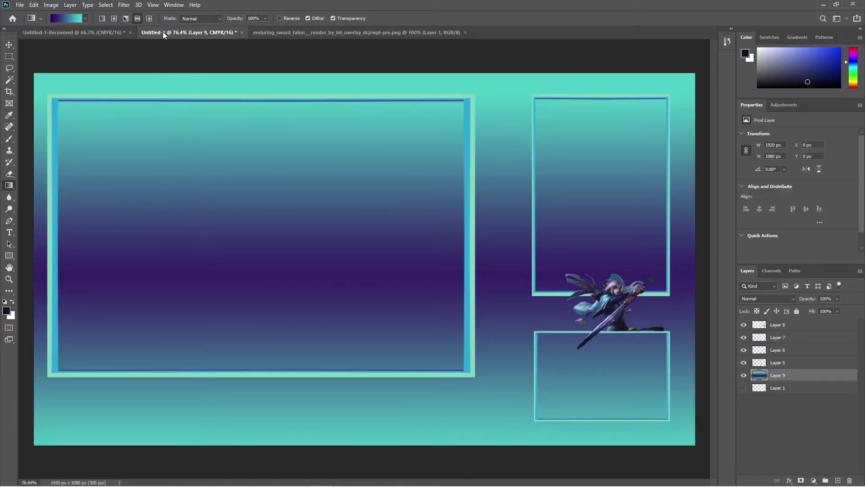
pyautogui.click(109, 34)
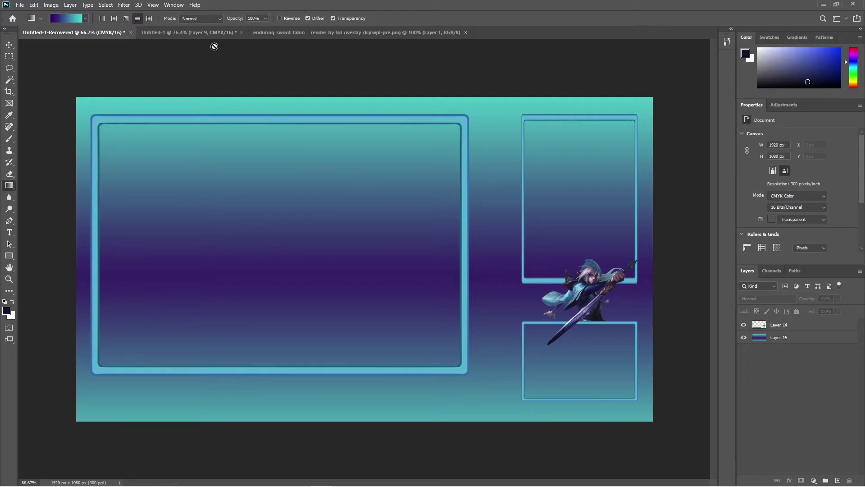
pyautogui.click(215, 31)
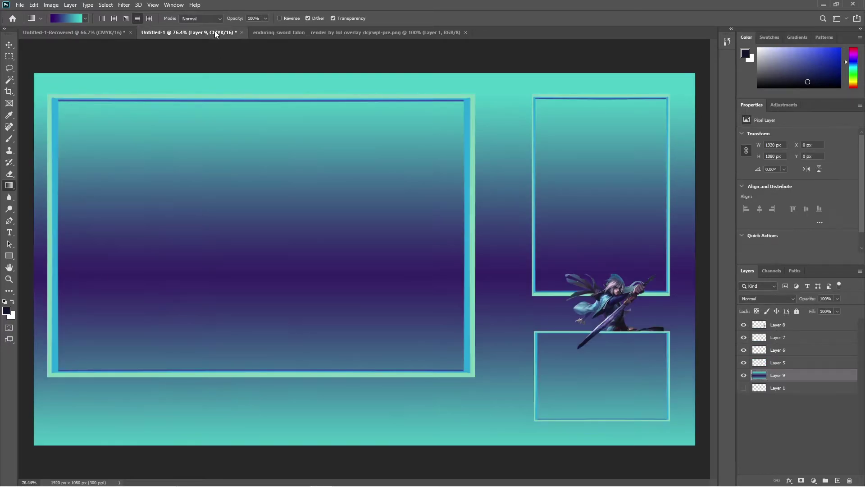
pyautogui.click(90, 34)
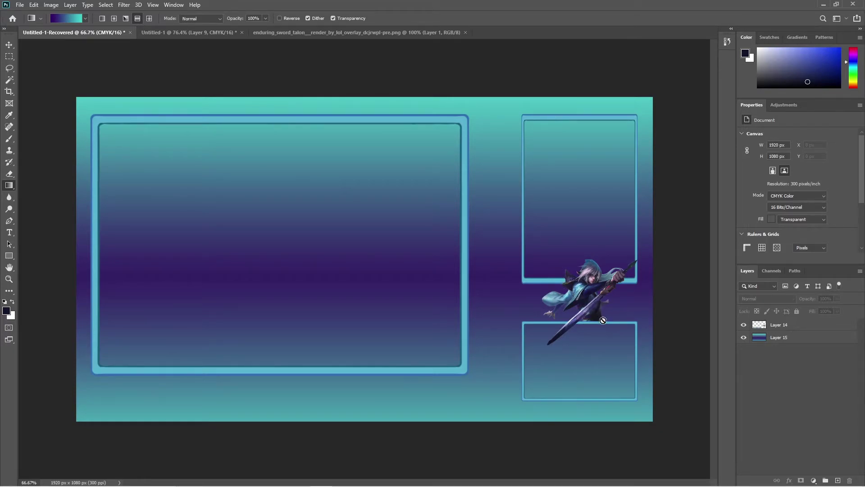
pyautogui.click(207, 35)
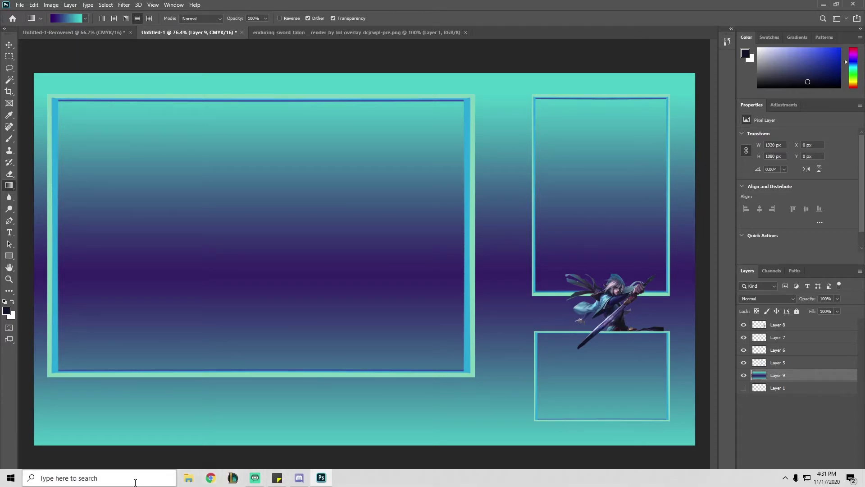
# Launch OBS Studio (64bit) to view the existing stream scenes
pyautogui.click(135, 482)
pyautogui.write('obs')
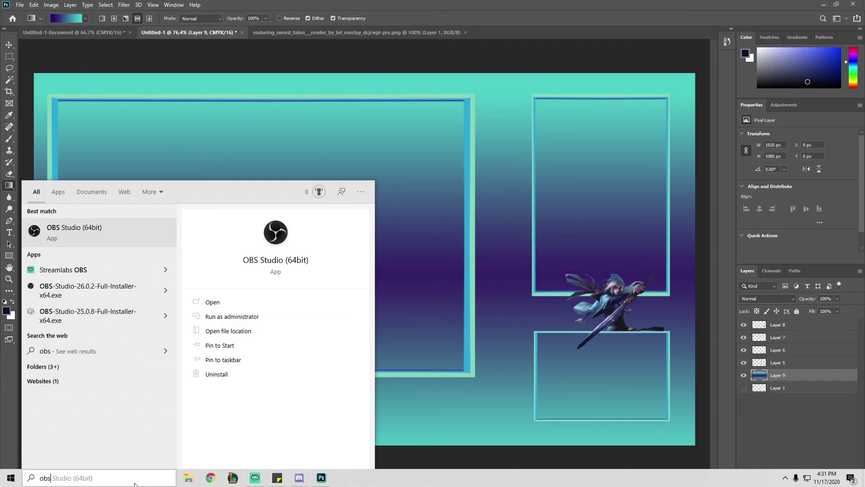
pyautogui.press('Return')
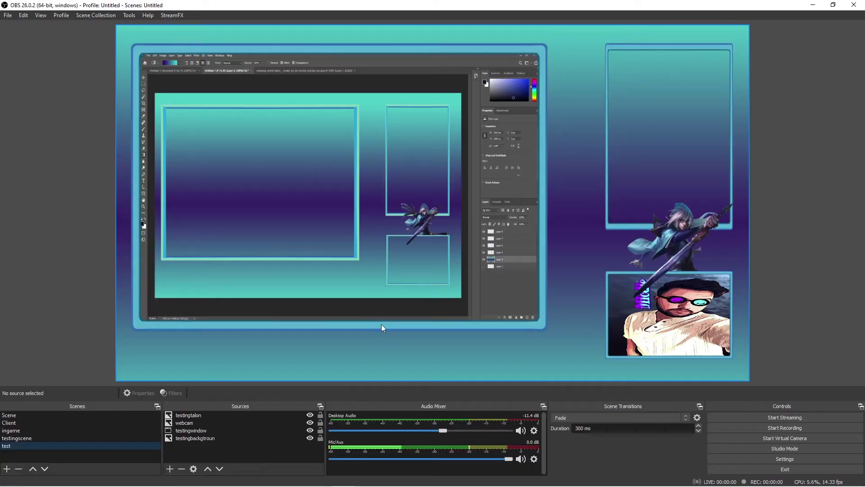
# Compare the OBS test scene with the original character render and the overlay documents in Photoshop
pyautogui.hotkey('alt', 'Tab')
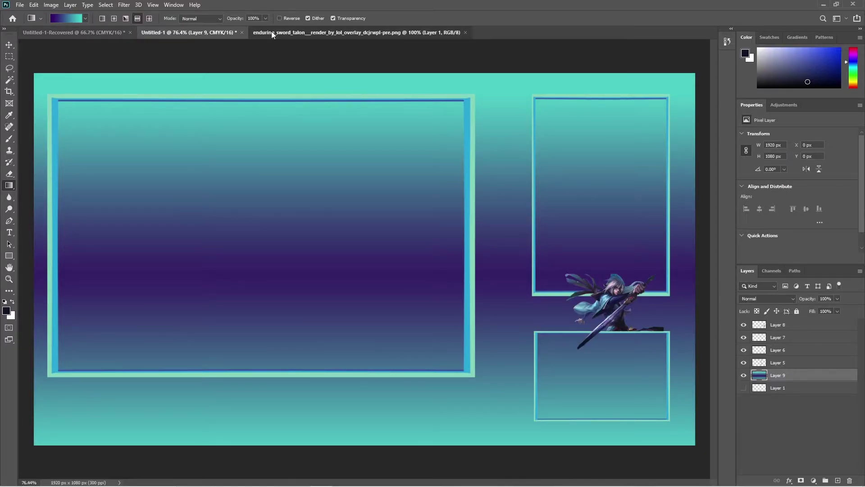
pyautogui.click(272, 32)
pyautogui.hotkey('alt', 'Tab')
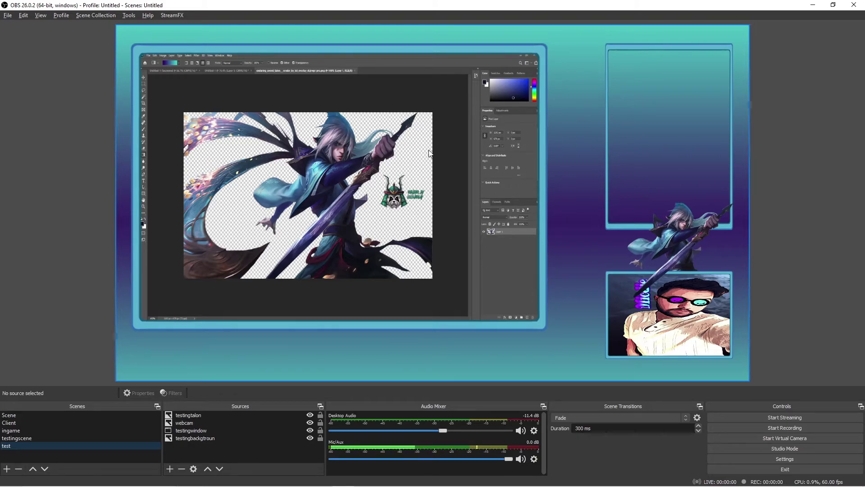
pyautogui.hotkey('alt', 'Tab')
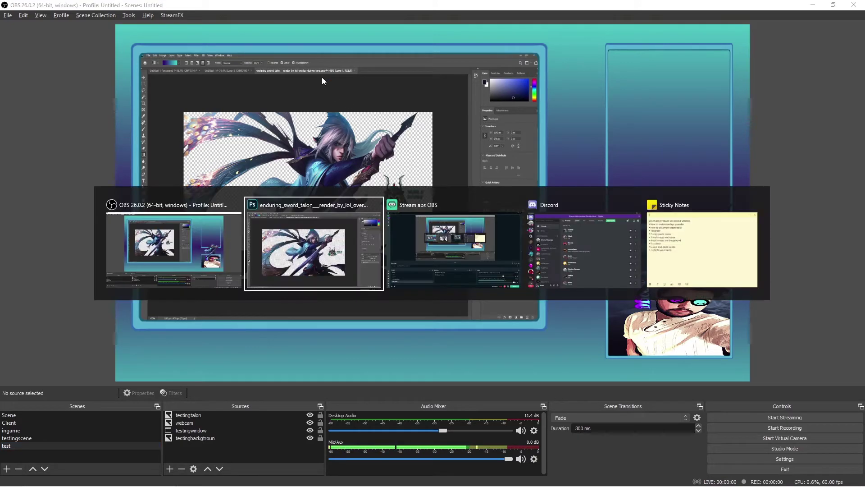
pyautogui.click(162, 32)
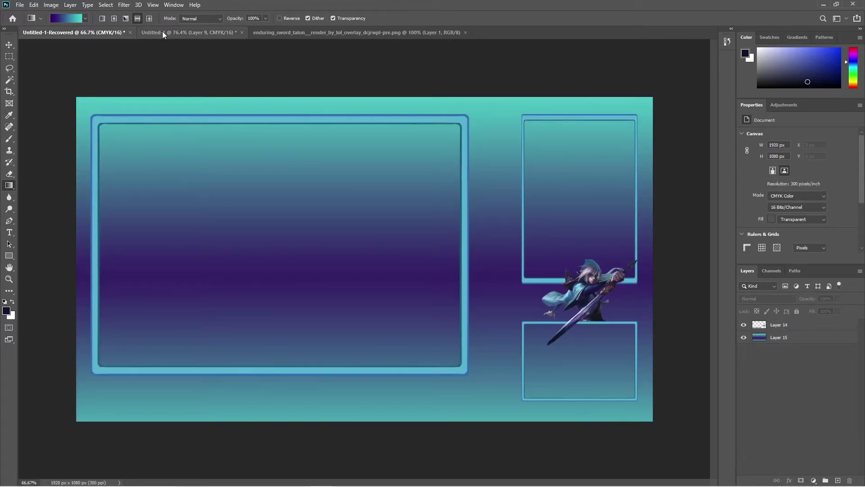
# Open Firefox and go to the Cool Text Graphics Generator at cooltext.com
pyautogui.click(135, 478)
pyautogui.write('firefox')
pyautogui.press('Return')
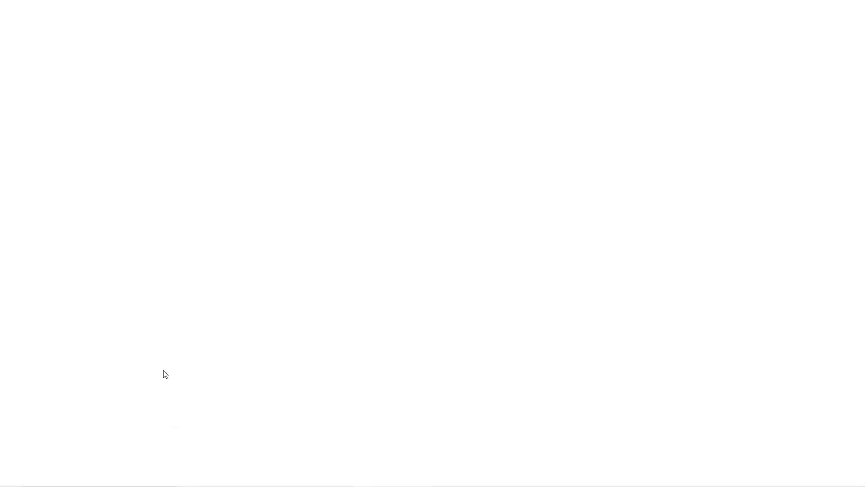
pyautogui.click(198, 24)
pyautogui.write('cooltext.com/')
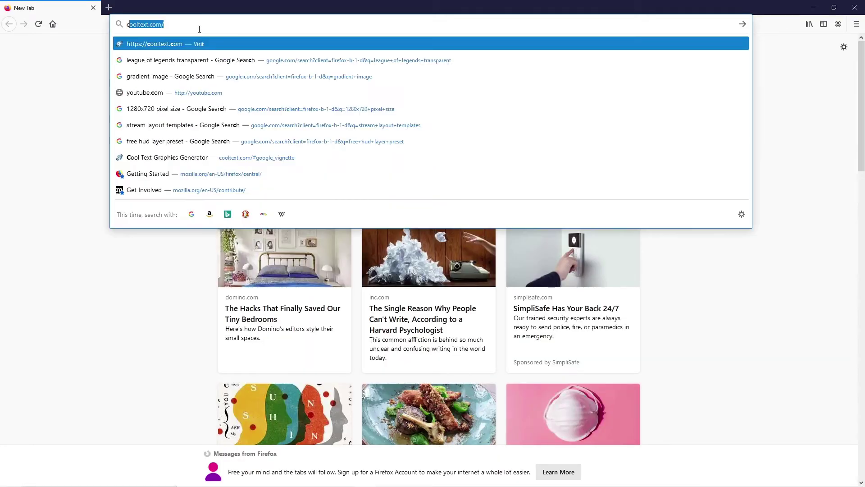
pyautogui.press('Return')
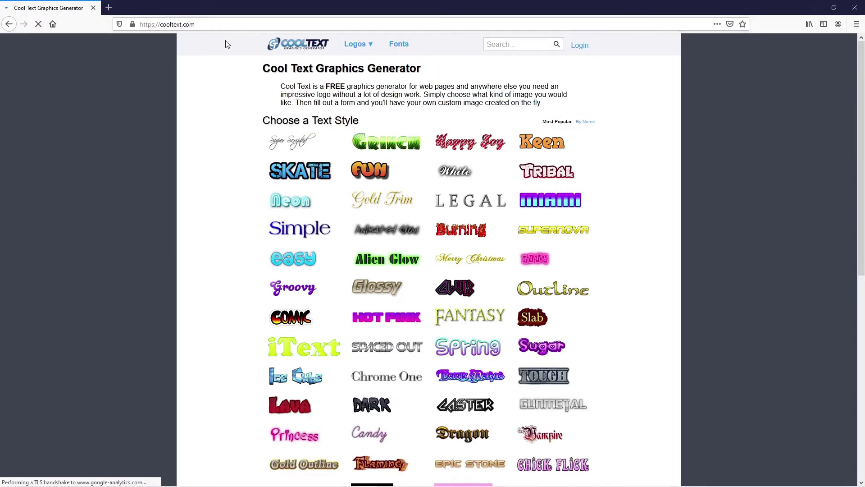
# Browse the text styles and open the Supernova text generator, dismissing the advertisement
pyautogui.scroll(-4, 402, 233)
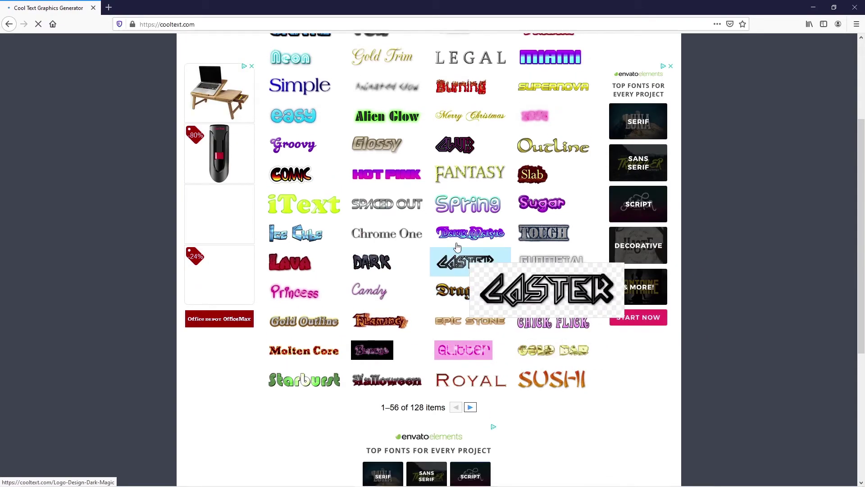
pyautogui.scroll(4, 376, 288)
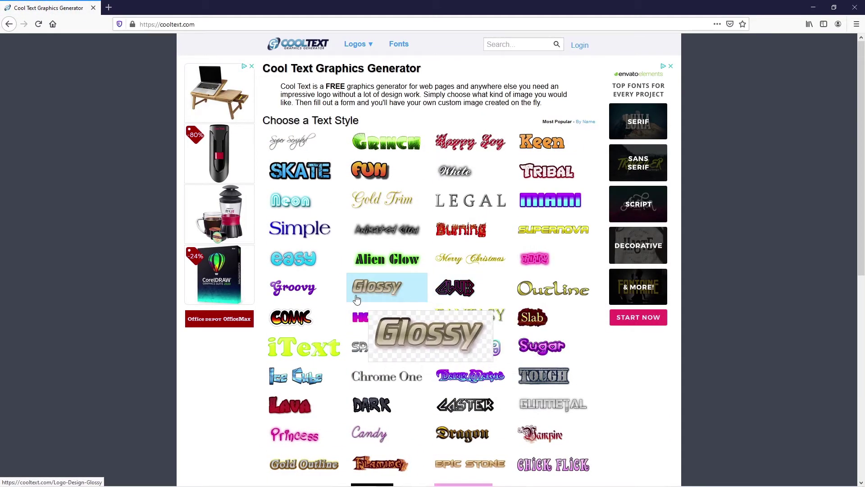
pyautogui.scroll(-3, 435, 309)
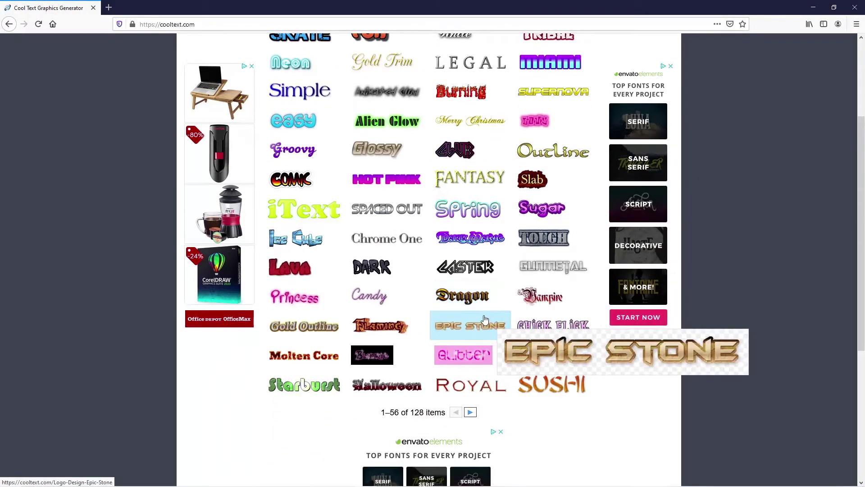
pyautogui.click(559, 87)
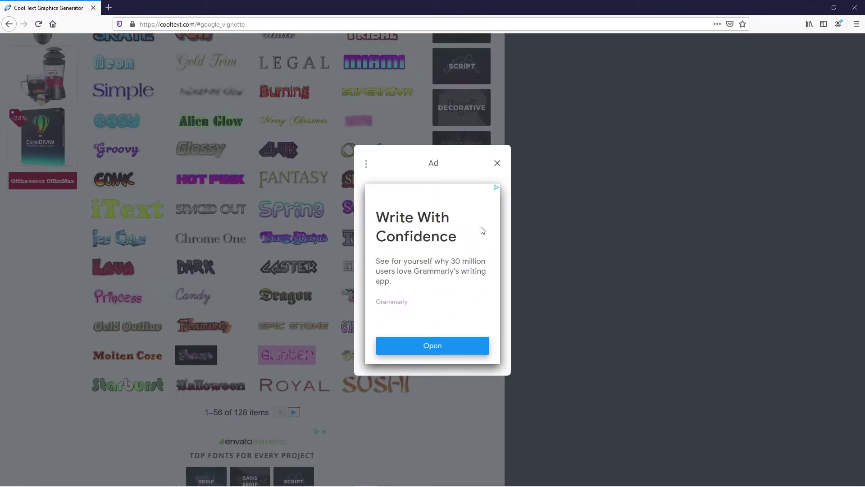
pyautogui.click(498, 165)
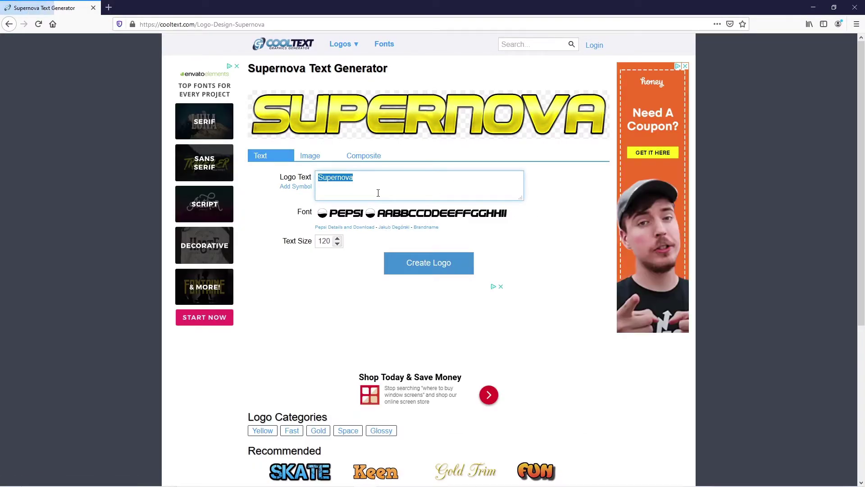
# Set the logo text to "Miodie" and generate the logo as a PNG with transparency
pyautogui.write('Miodie')
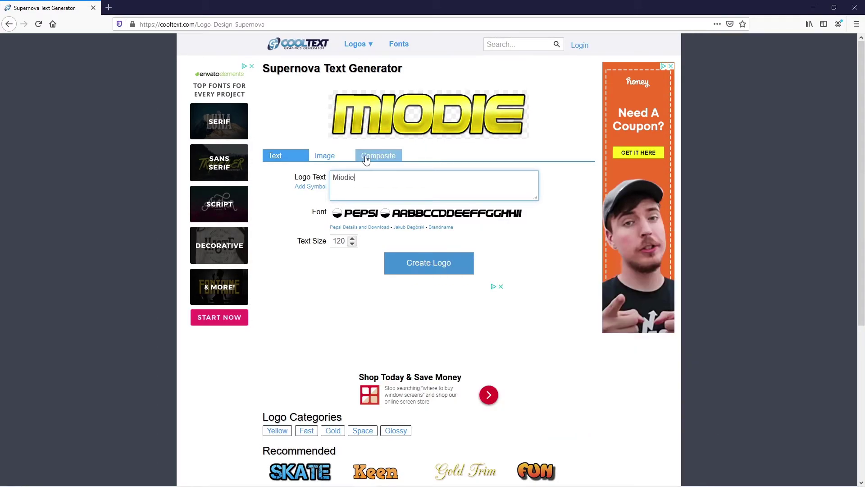
pyautogui.click(343, 158)
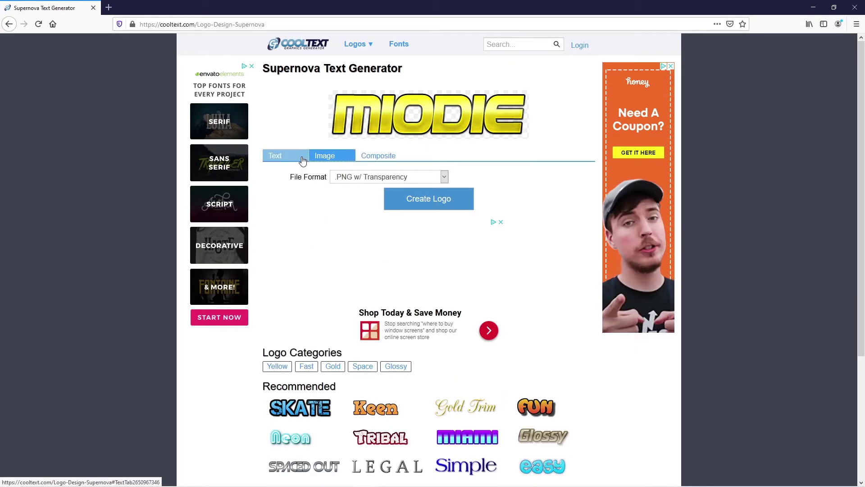
pyautogui.click(286, 156)
pyautogui.click(408, 258)
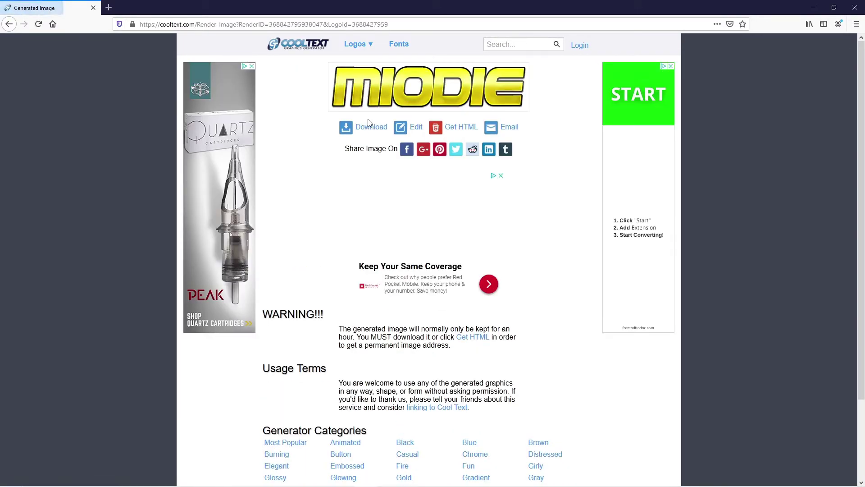
# Download the generated logo image, save it to disk and close Firefox
pyautogui.click(370, 126)
pyautogui.click(352, 270)
pyautogui.click(466, 297)
pyautogui.press('alt')
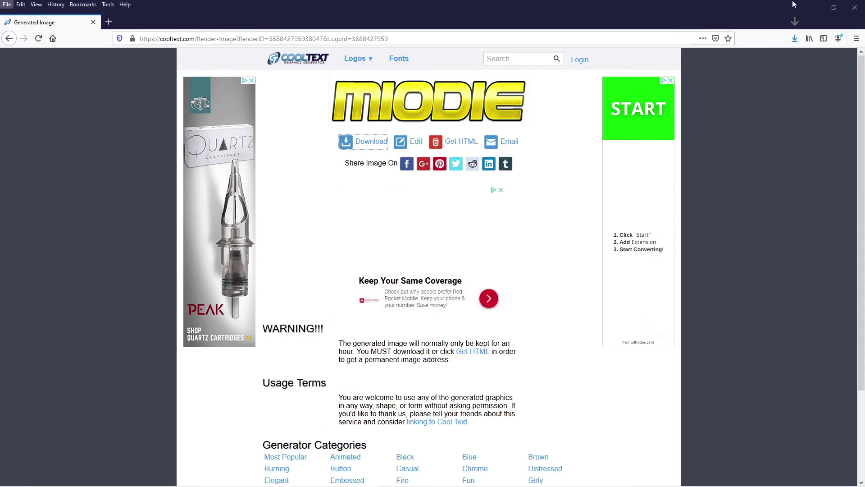
pyautogui.click(854, 8)
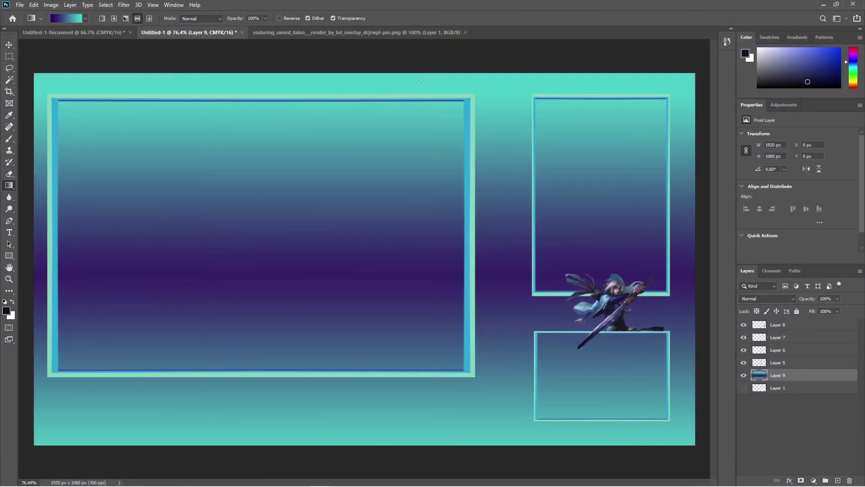
# Open the downloaded Cool Text logo PNG in Photoshop and copy it into the Untitled-1 overlay document
pyautogui.click(20, 4)
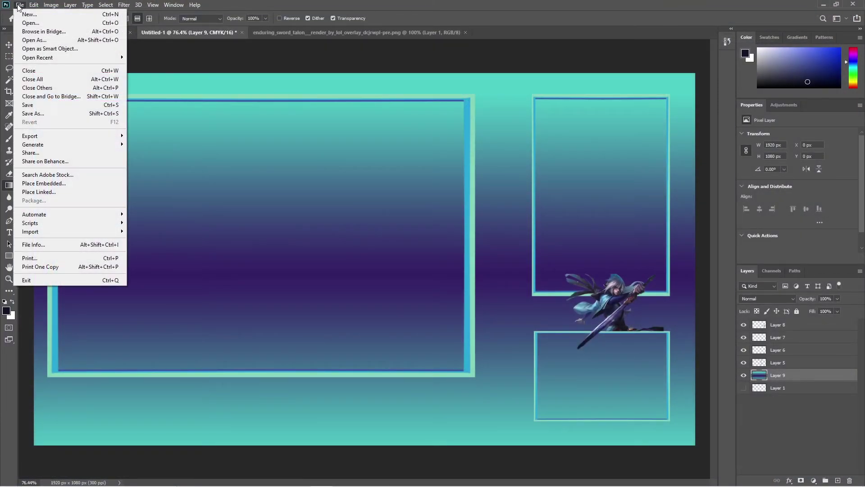
pyautogui.click(41, 21)
pyautogui.doubleClick(142, 80)
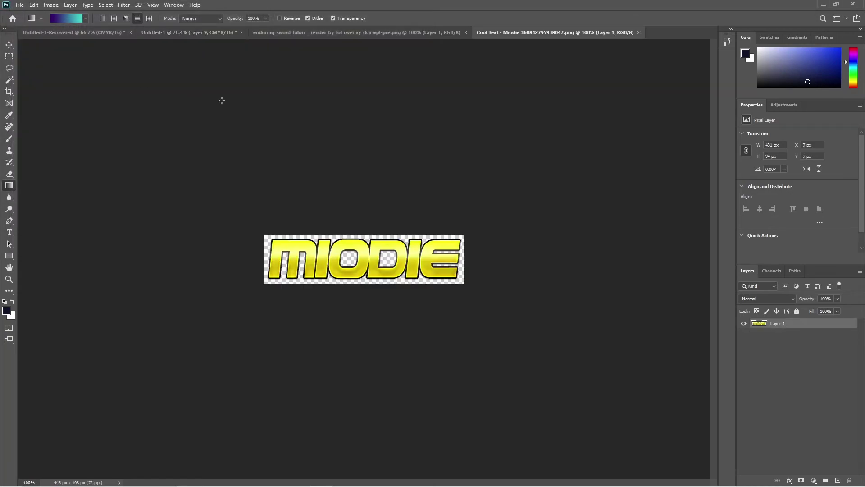
pyautogui.moveTo(158, 82); pyautogui.dragTo(171, 154)
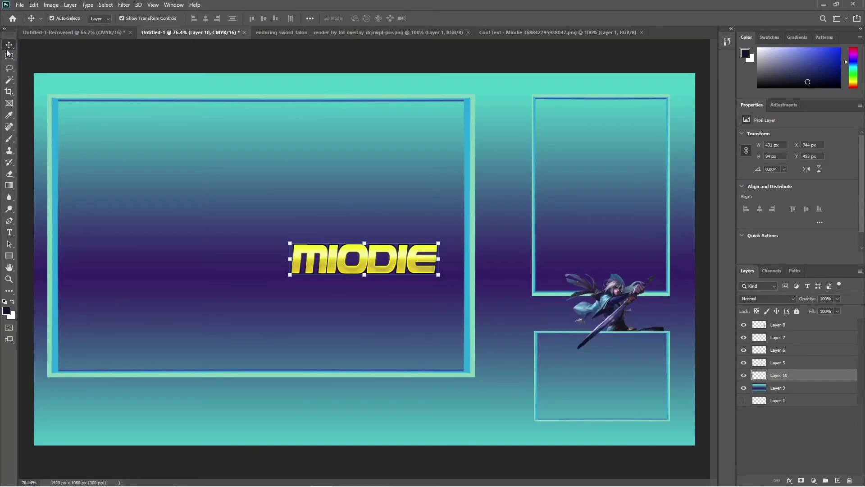
# Move the yellow logo to the canvas's upper edge over the large frame and bring its layer above all others
pyautogui.moveTo(360, 273); pyautogui.dragTo(223, 113)
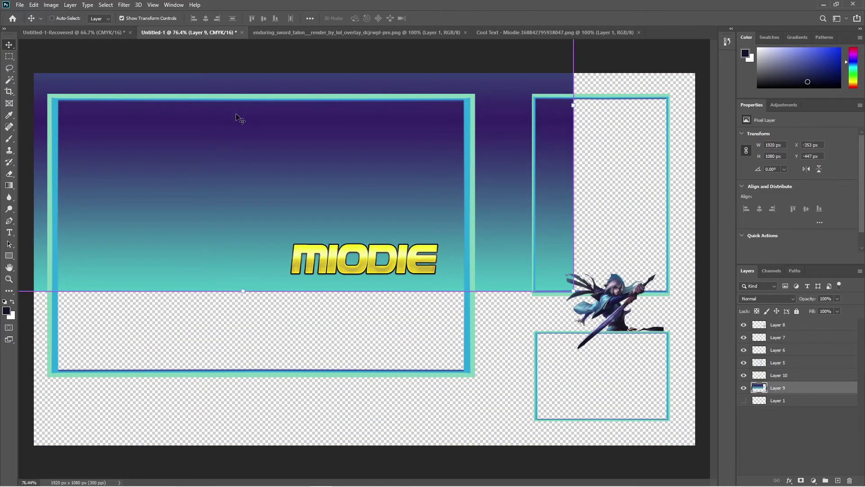
pyautogui.hotkey('ctrl', 'z')
pyautogui.click(327, 258)
pyautogui.moveTo(327, 257); pyautogui.dragTo(207, 90)
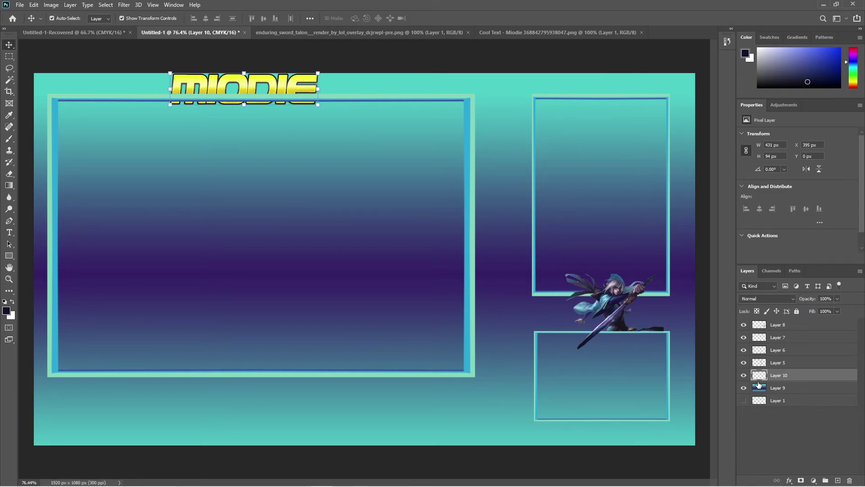
pyautogui.moveTo(773, 379); pyautogui.dragTo(775, 325)
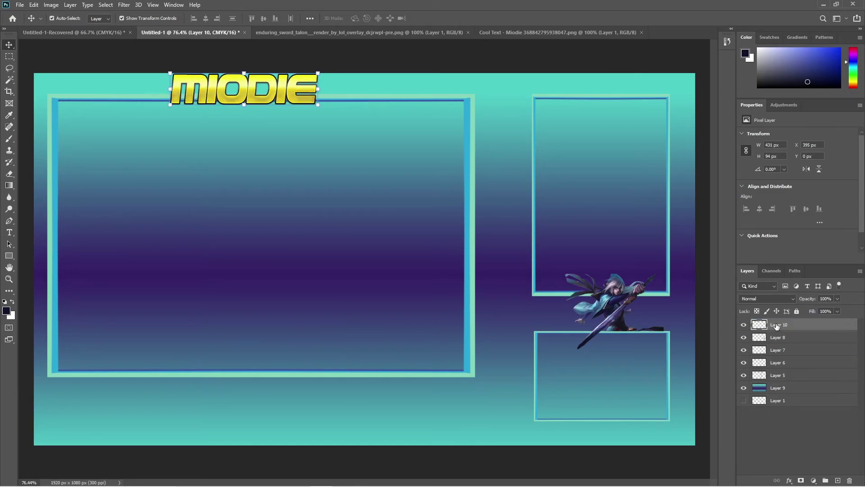
# Scale the logo down proportionally to about 74% so it sits just above the large frame, and deselect it
pyautogui.moveTo(316, 105); pyautogui.dragTo(281, 96)
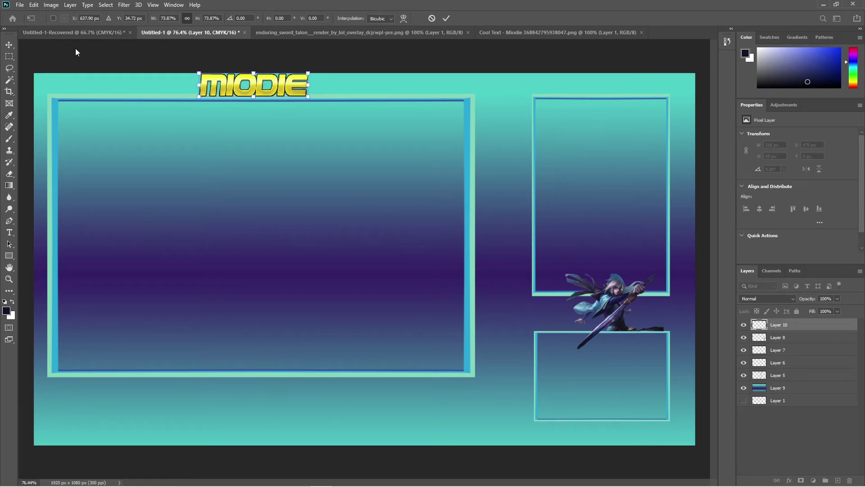
pyautogui.click(9, 45)
pyautogui.click(412, 134)
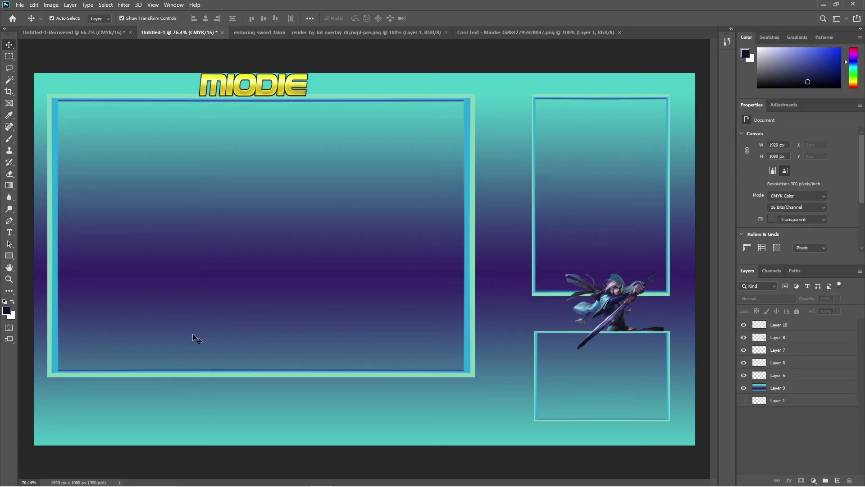
# Switch to OBS and examine the overlay designs in the testingscene, ingame, Client and test scenes
pyautogui.hotkey('alt', 'Tab')
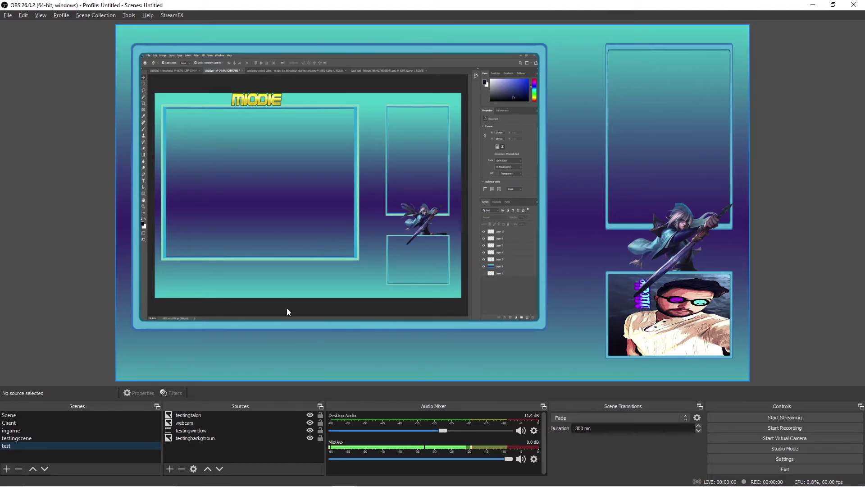
pyautogui.click(32, 436)
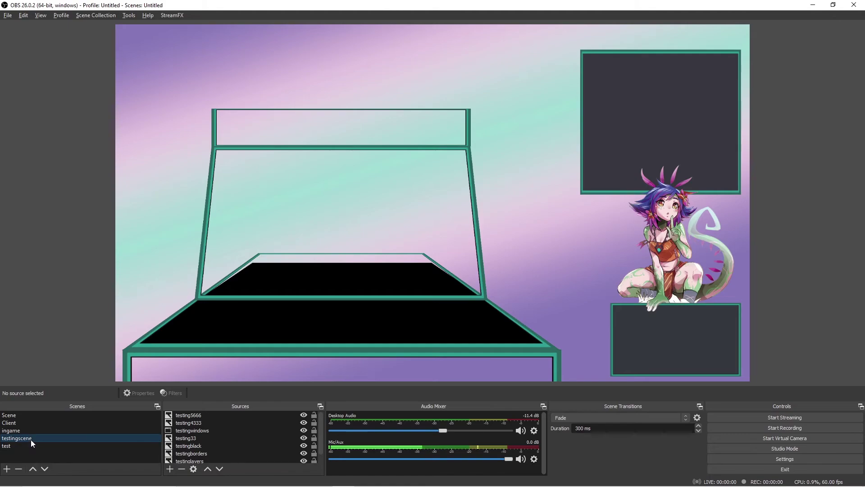
pyautogui.click(17, 430)
pyautogui.click(18, 423)
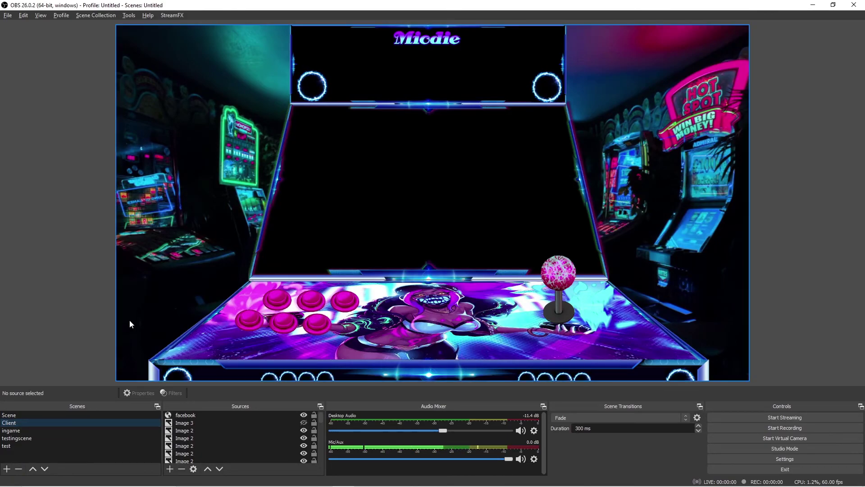
pyautogui.click(33, 438)
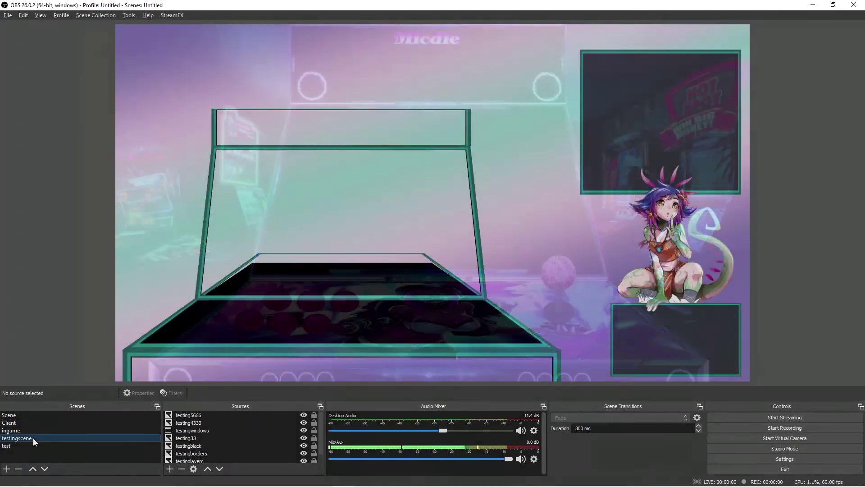
pyautogui.click(18, 445)
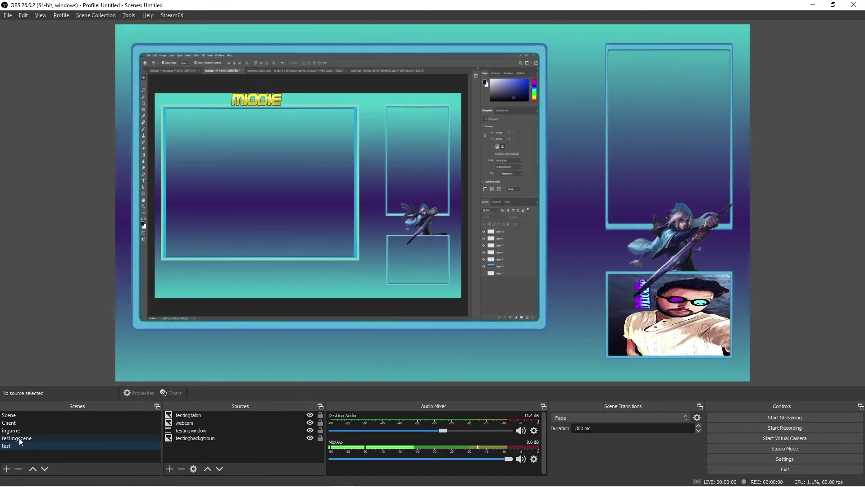
pyautogui.click(20, 439)
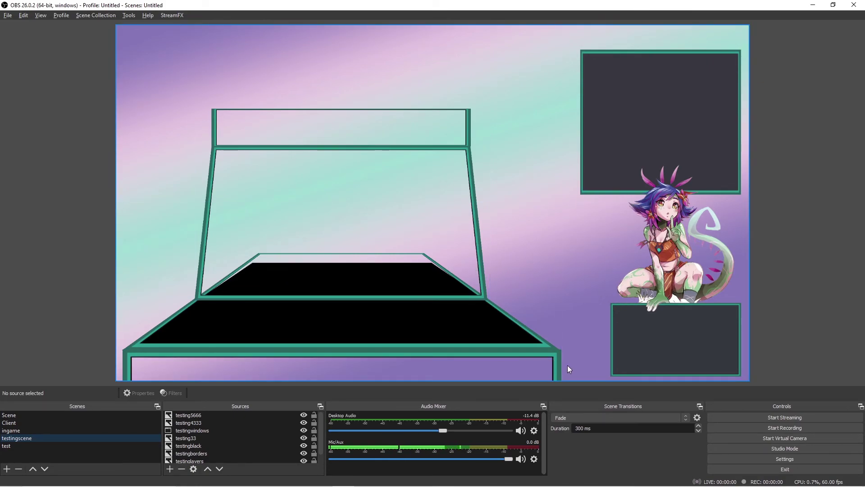
pyautogui.click(20, 424)
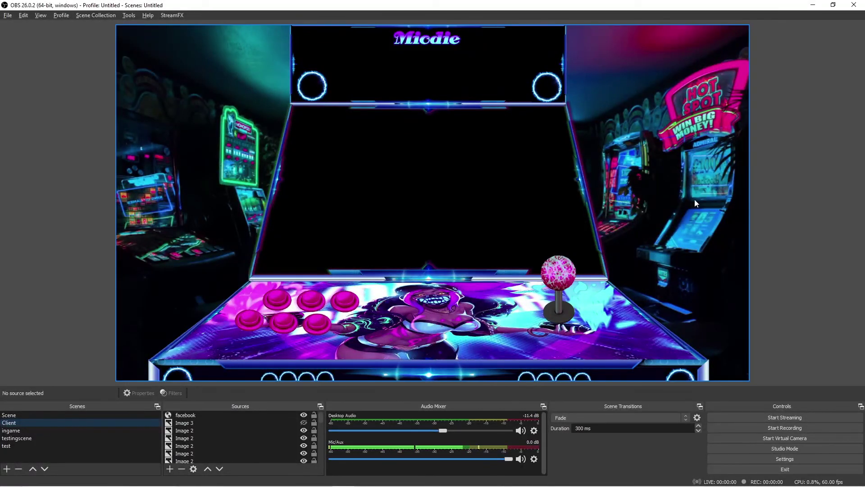